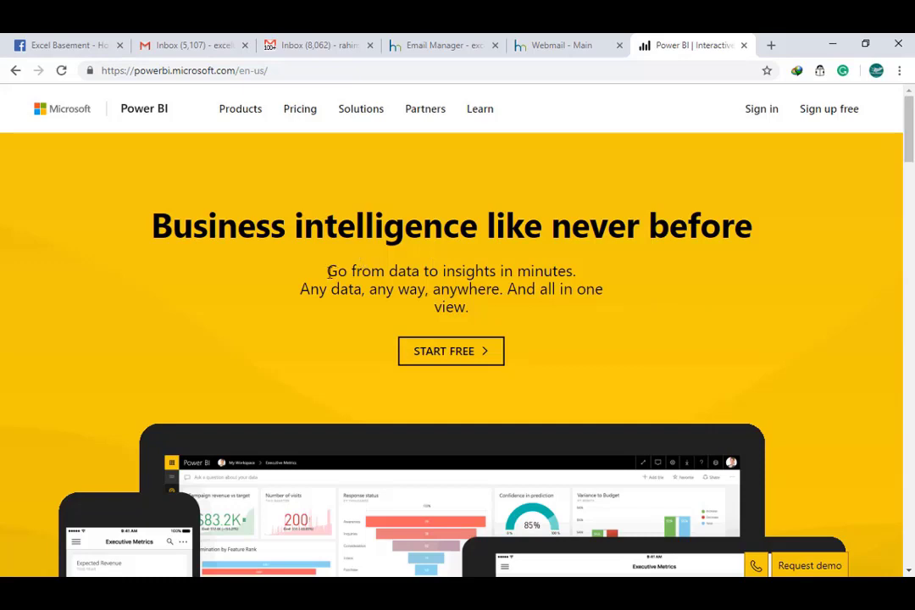
From the Power BI getting-started page, start the free Power BI Pro trial under Cloud collaboration and sharing.
click(820, 117)
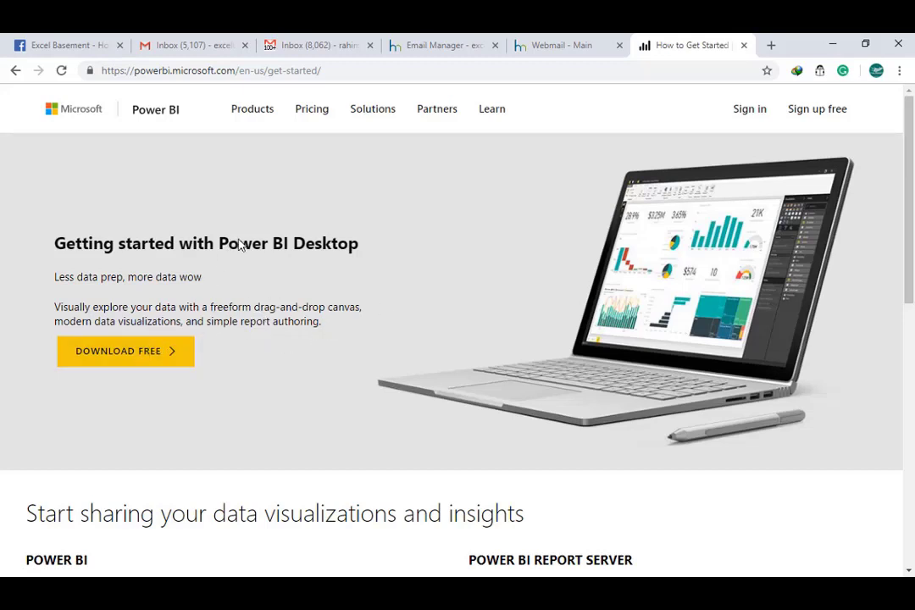
scroll(454, 320, down, 3)
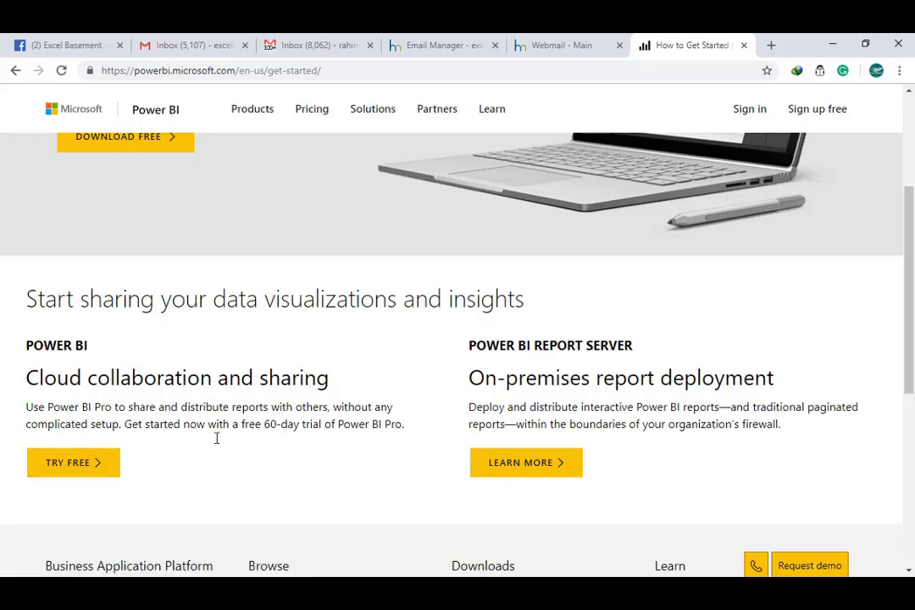
click(75, 464)
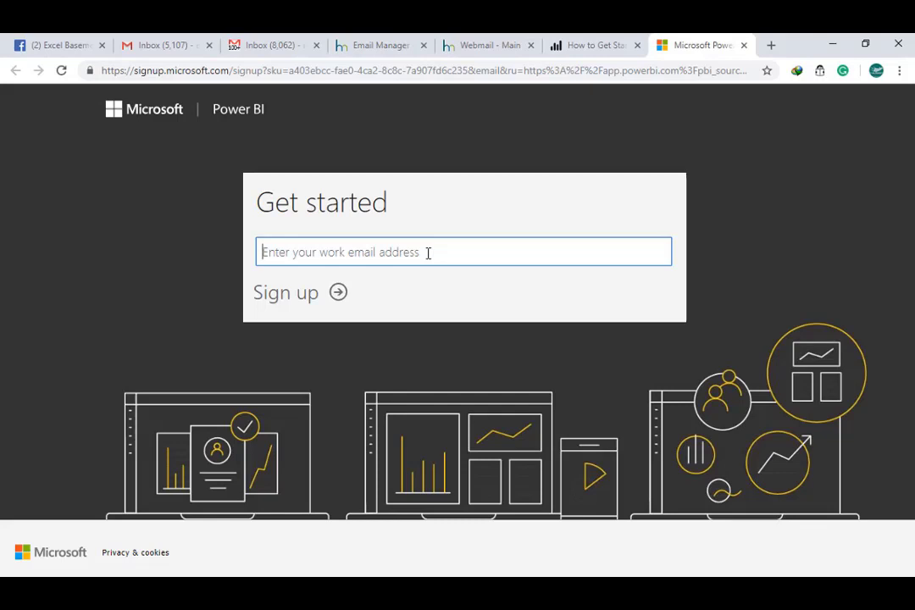
text(rahim)
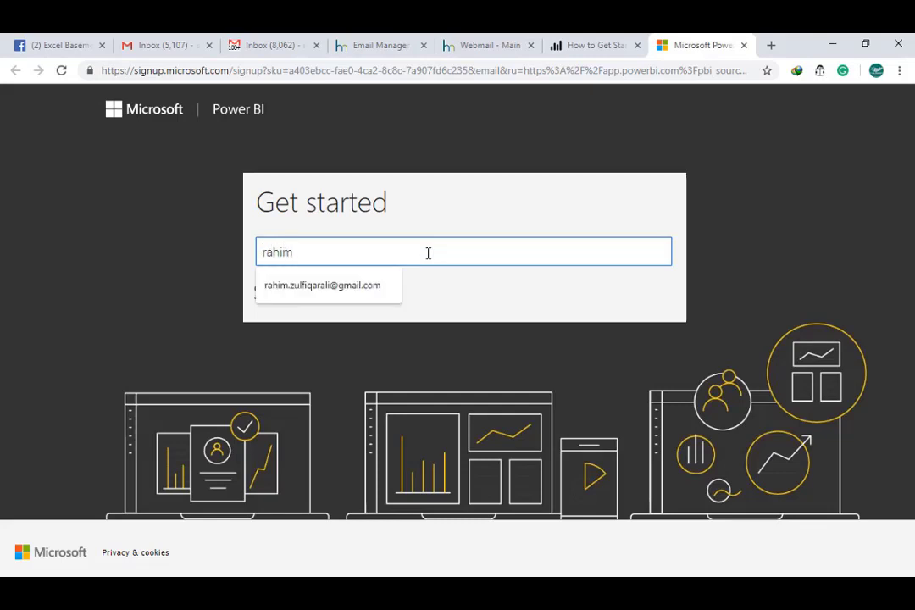
key(Down)
key(Tab)
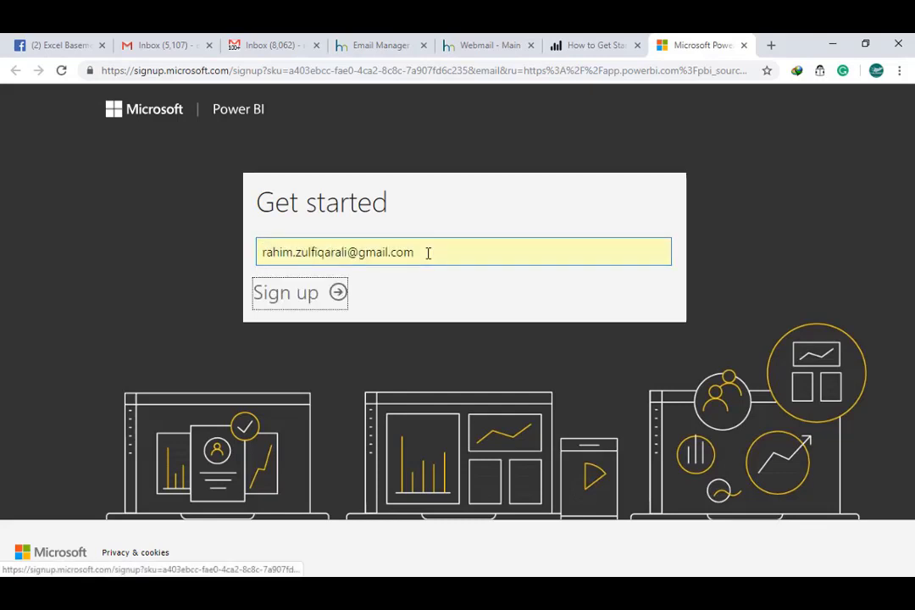
click(308, 296)
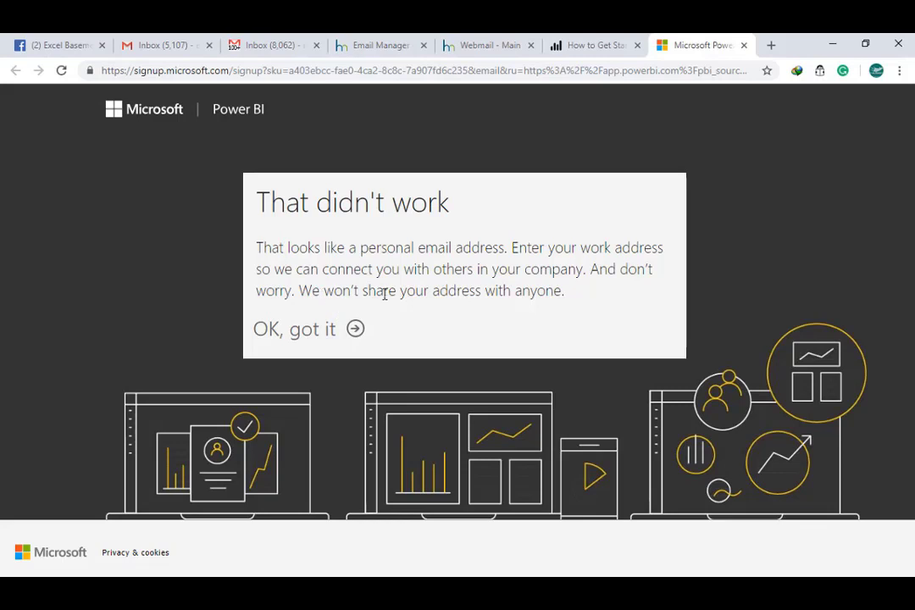
click(328, 337)
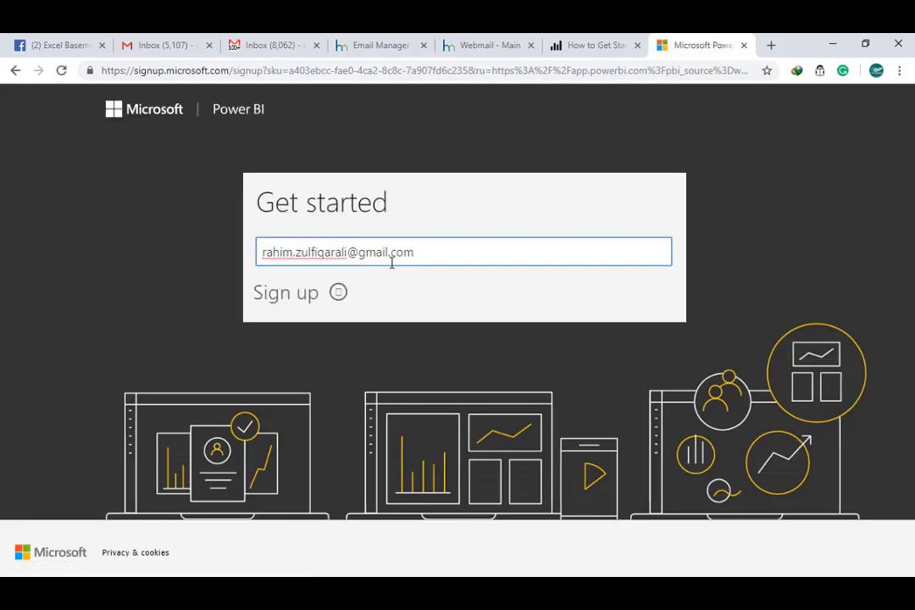
click(400, 252)
drag(414, 252, 250, 251)
key(ctrl+w)
click(74, 463)
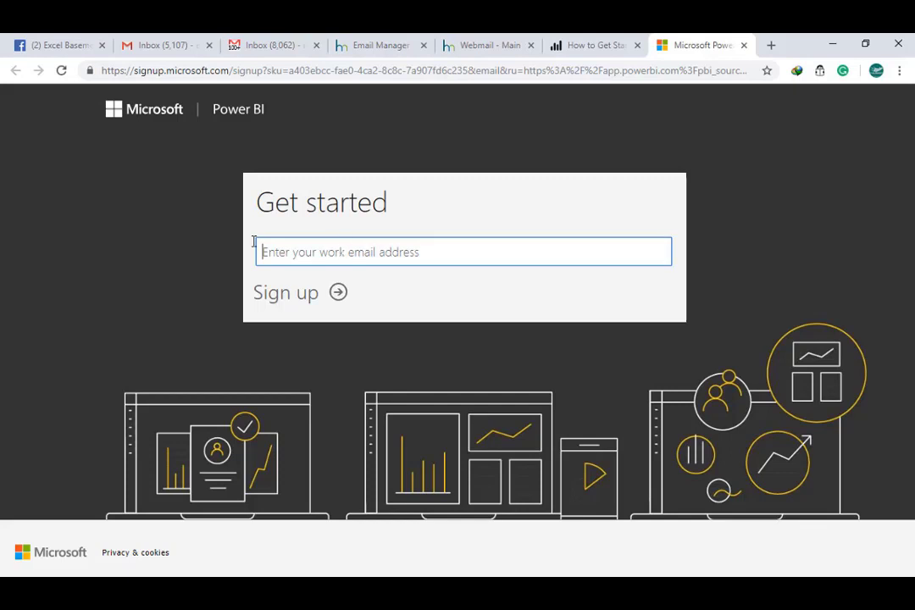
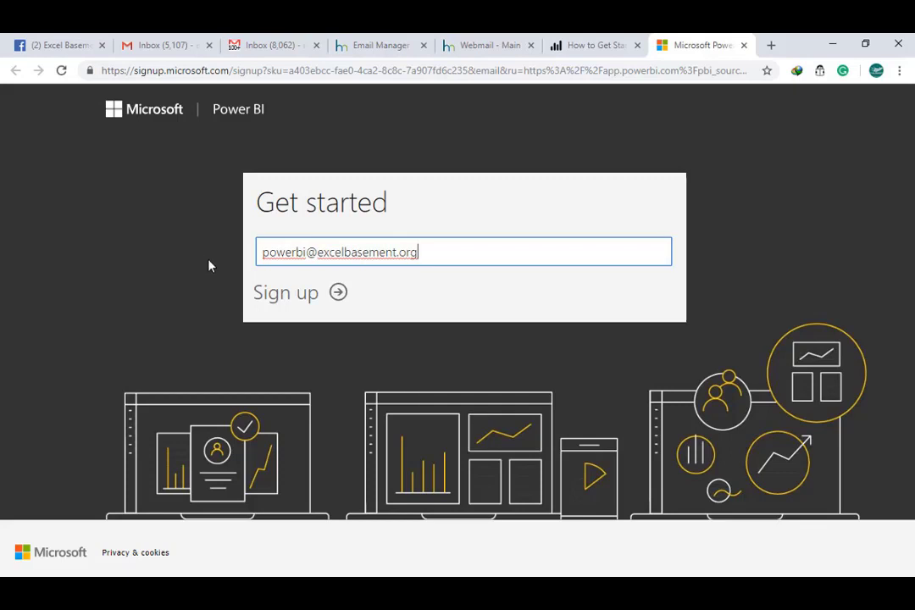
Sign up with the work email address, then enter the account's first and last name.
click(299, 297)
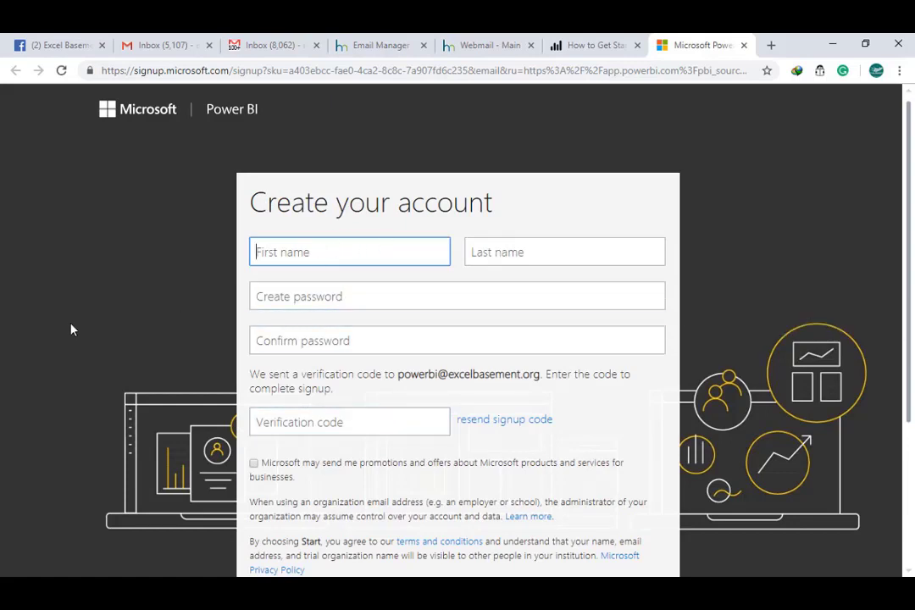
key(Tab)
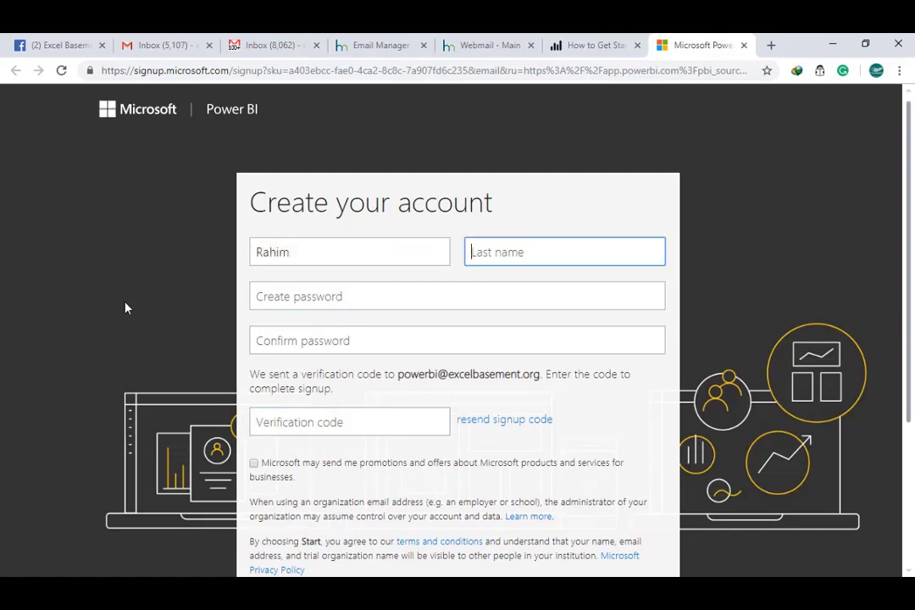
Create and confirm the account password, ready for the verification code.
key(Tab)
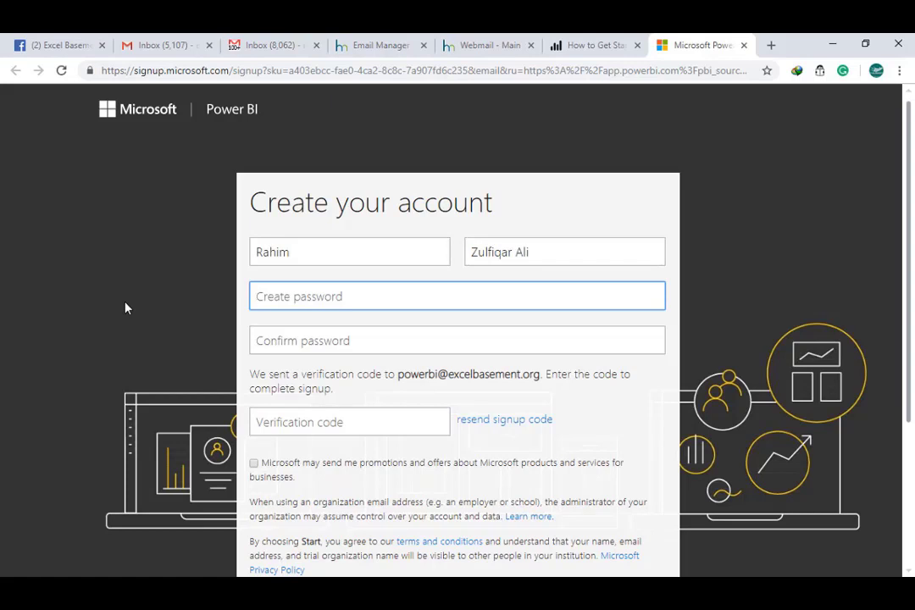
text(password)
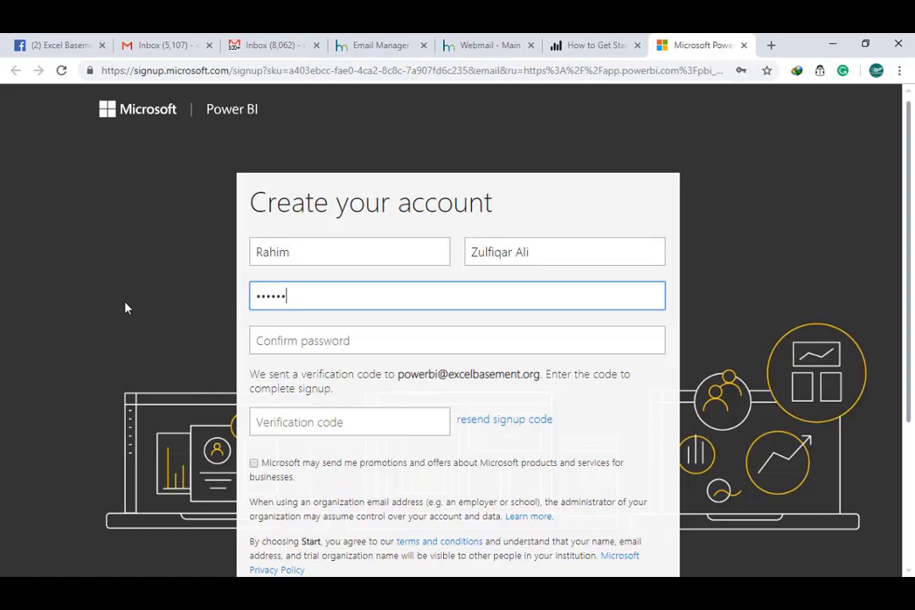
text(12)
key(Tab)
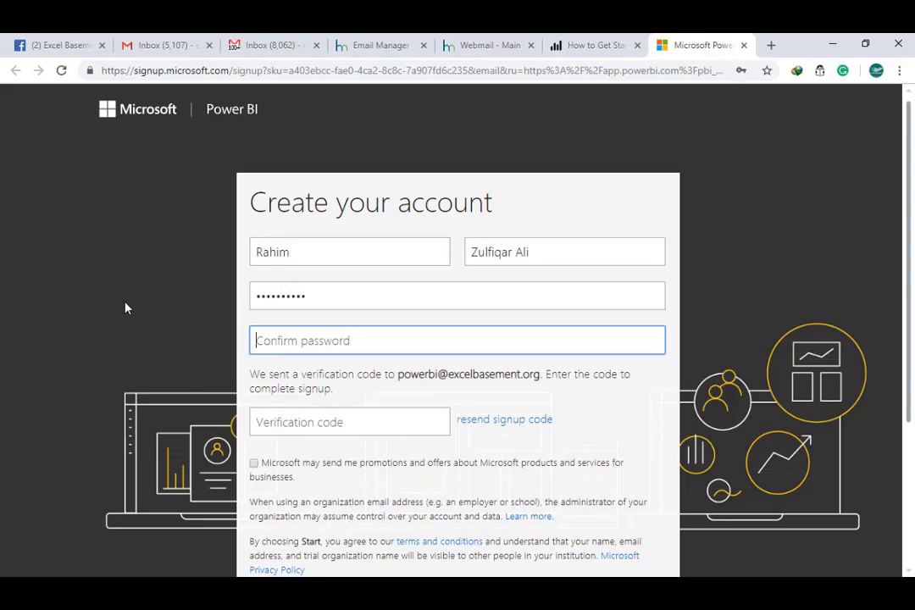
text(password)
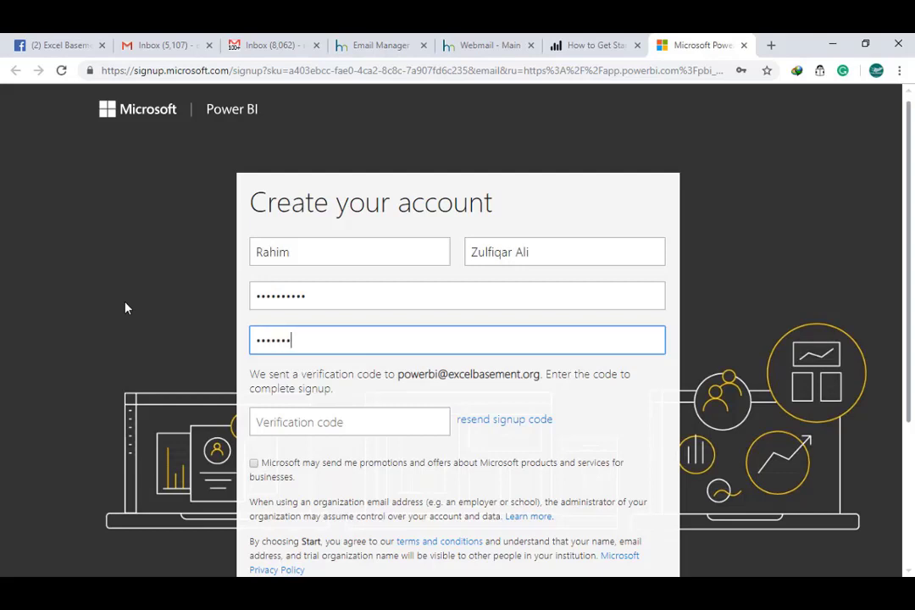
text(12)
key(Tab)
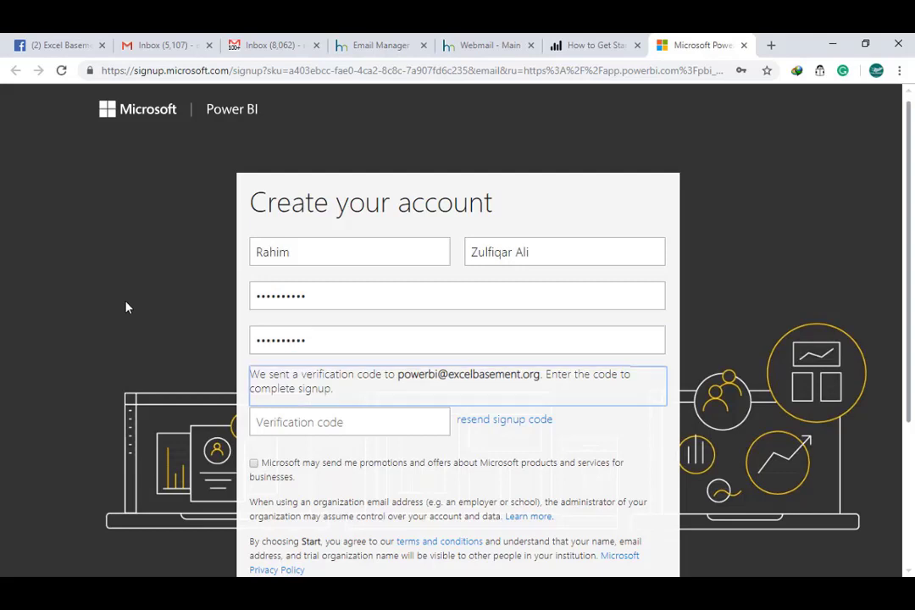
click(354, 423)
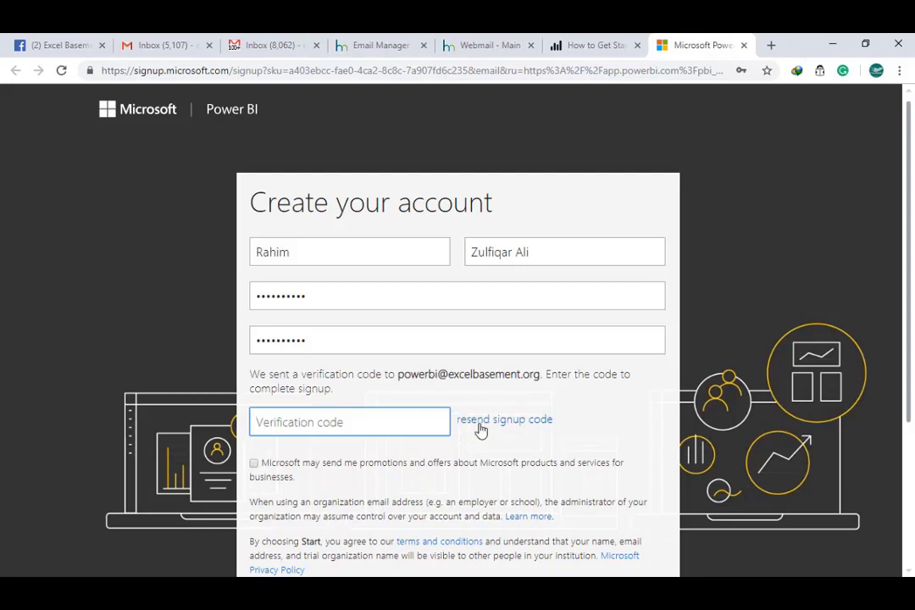
In the webmail Inbox, refresh and open the Power BI signup code email.
click(481, 48)
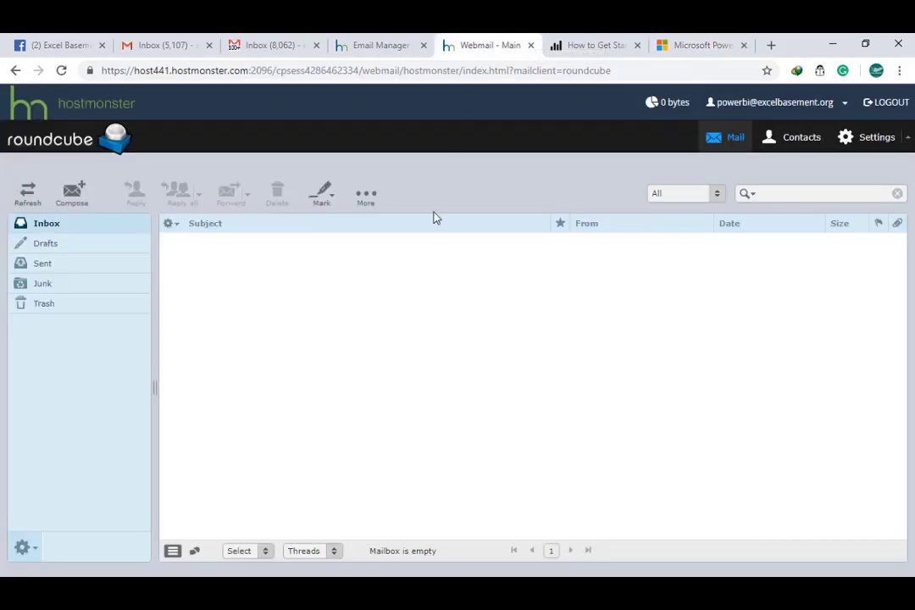
click(71, 202)
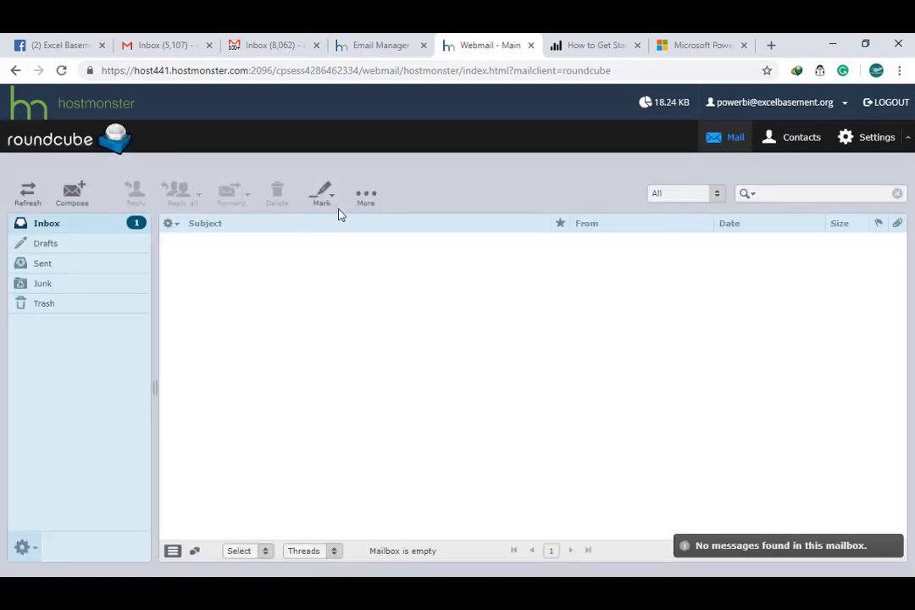
click(116, 225)
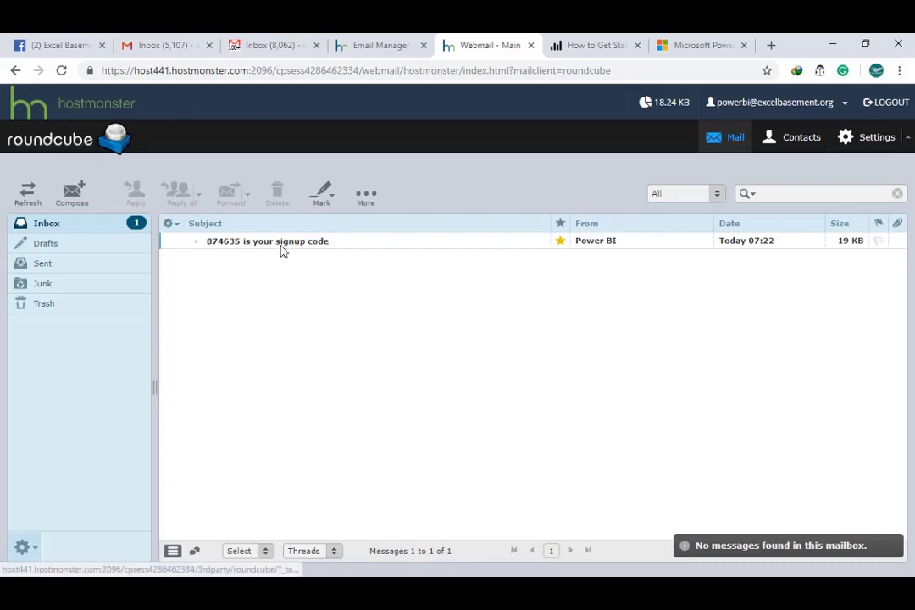
click(282, 243)
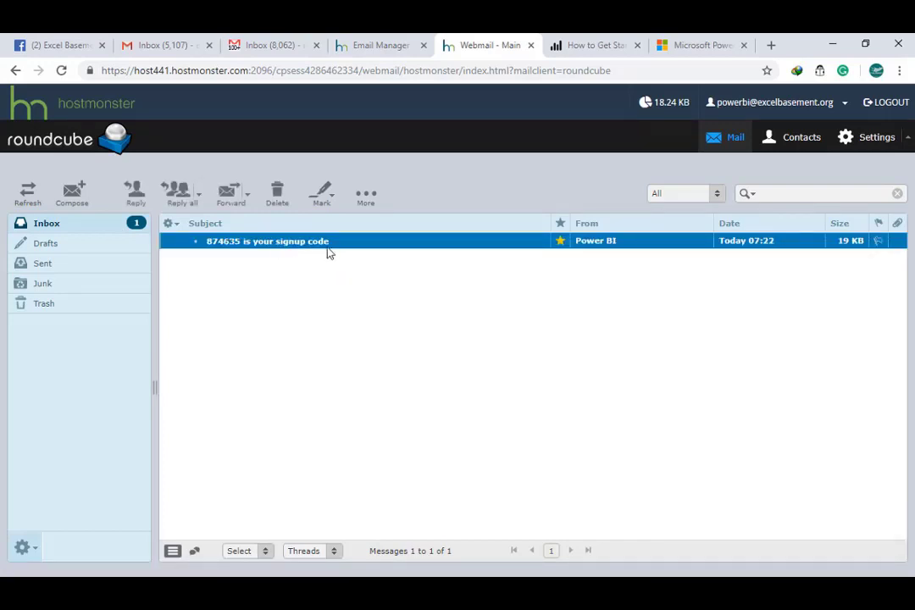
double_click(308, 244)
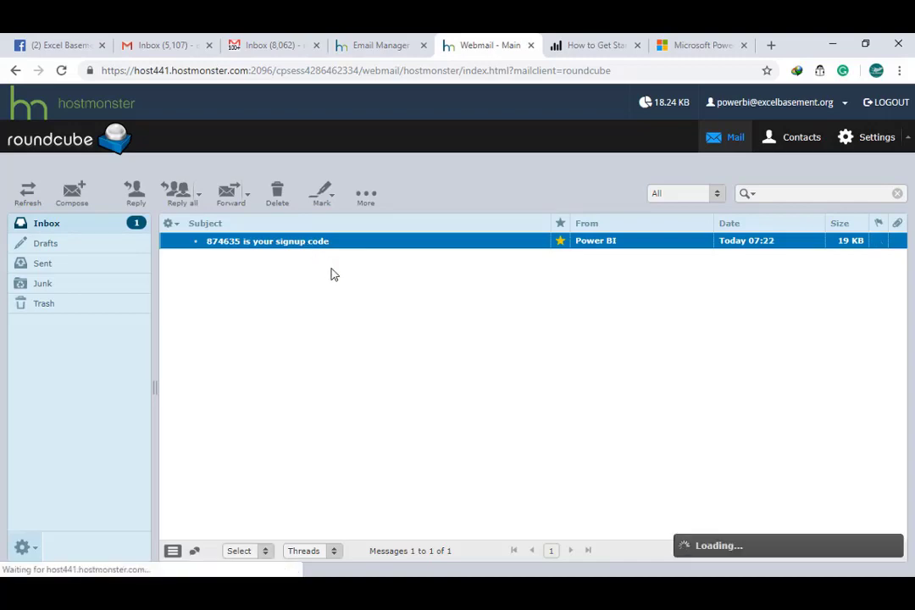
Copy the verification code from the email and return to the sign-up form.
scroll(439, 389, down, 3)
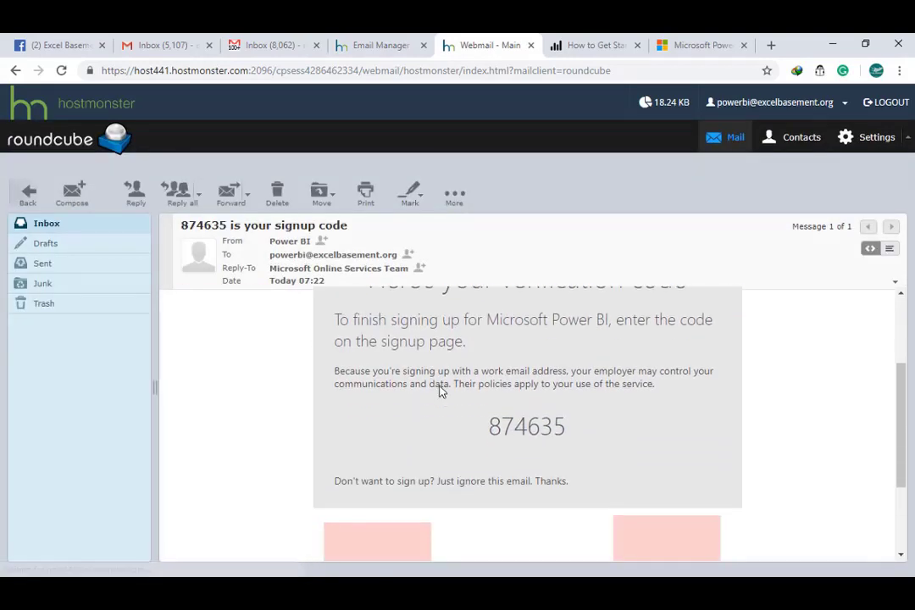
scroll(447, 394, up, 3)
scroll(541, 448, down, 3)
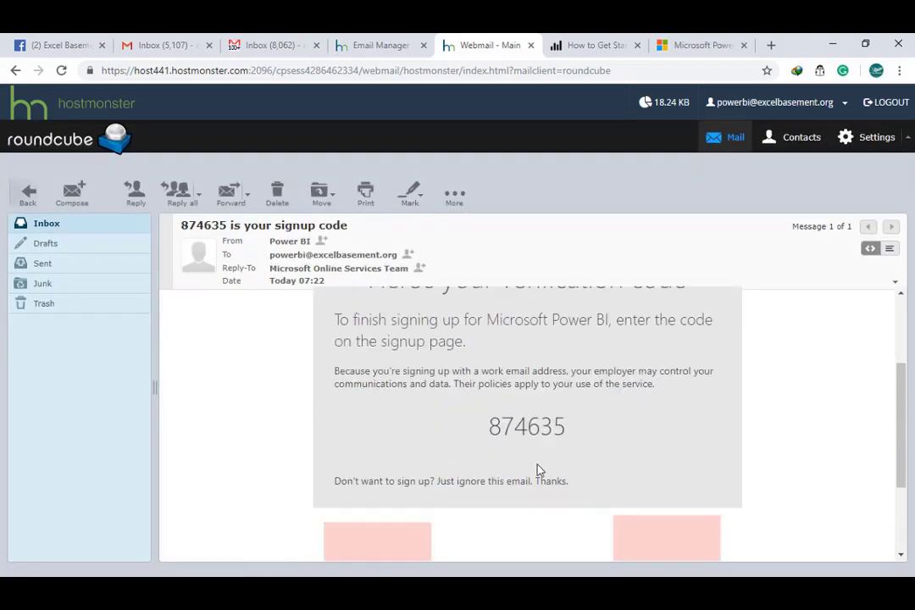
scroll(574, 437, up, 3)
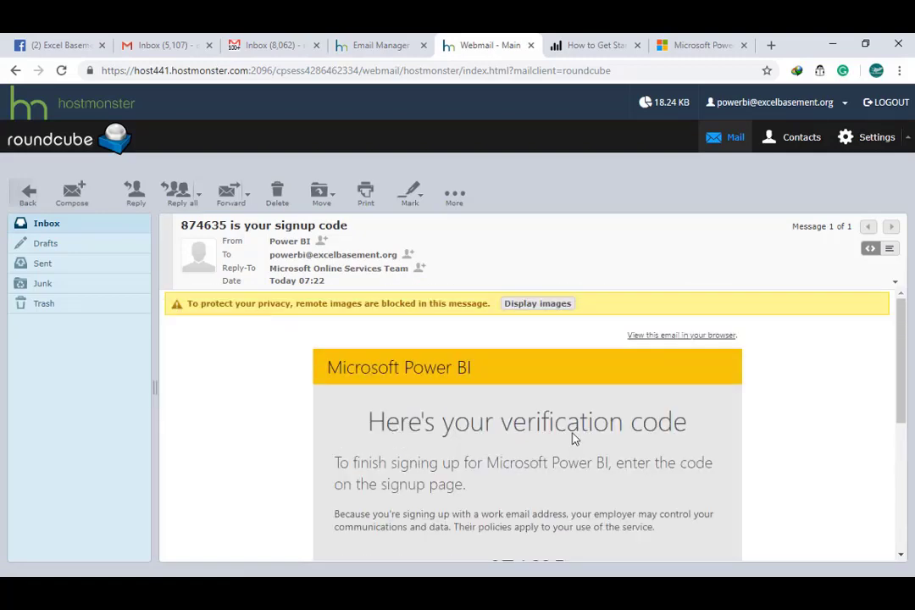
scroll(573, 439, down, 3)
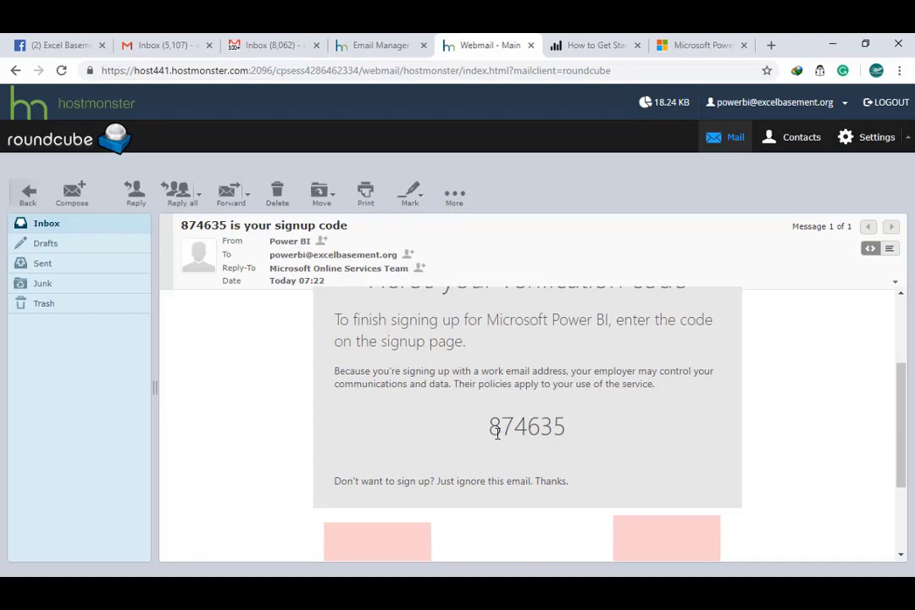
drag(497, 427, 559, 432)
click(527, 426)
drag(489, 426, 583, 421)
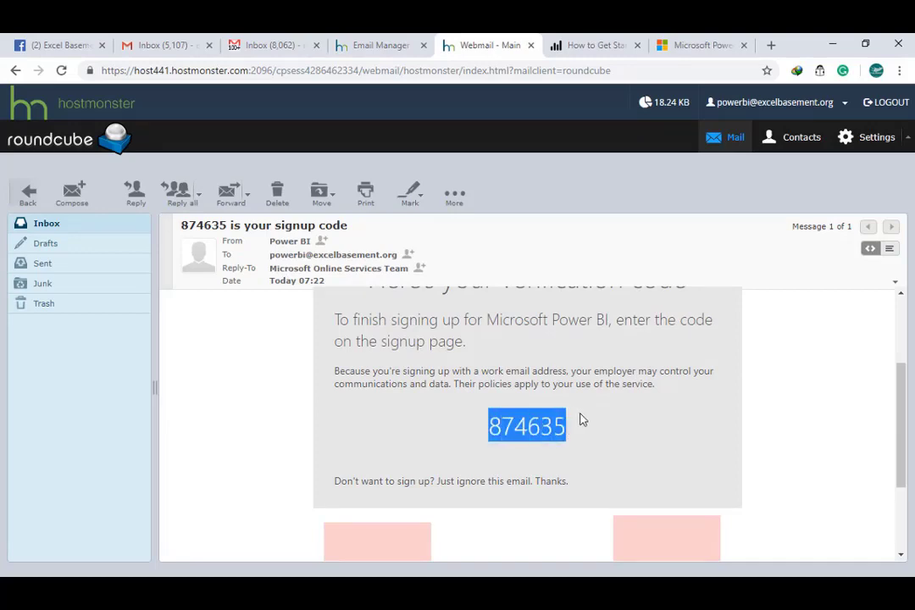
right_click(553, 426)
click(582, 435)
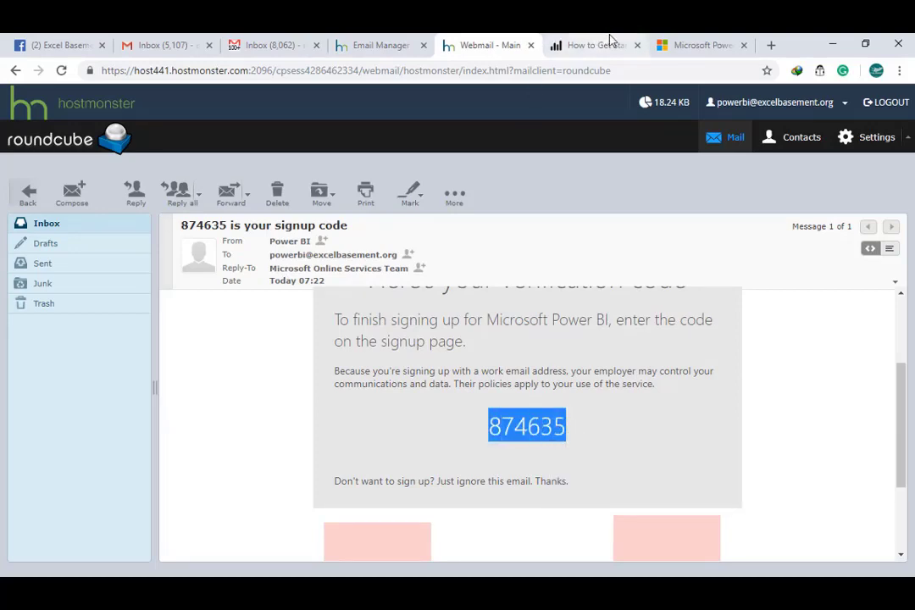
click(694, 45)
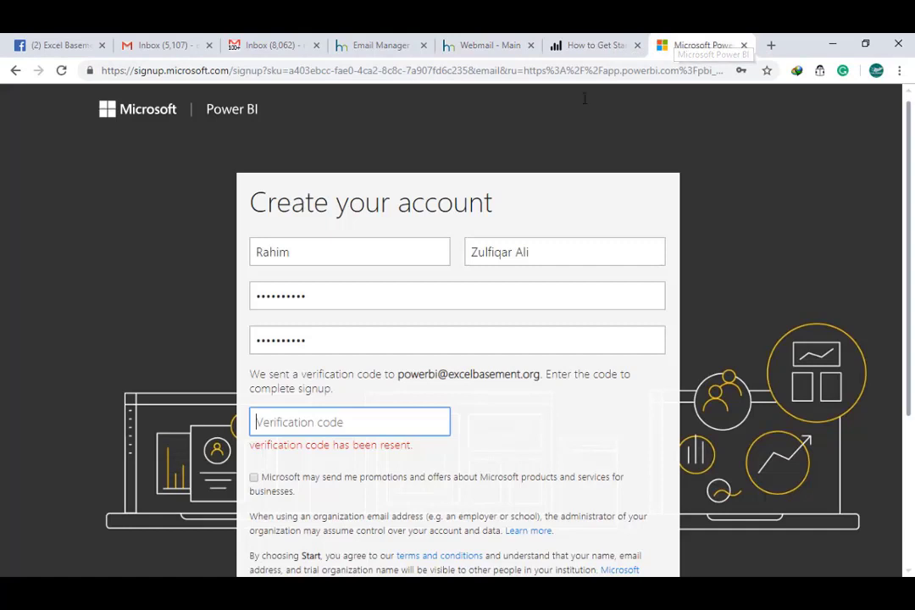
Paste the verification code, opt in to promotions, create the account, and skip inviting people.
right_click(333, 421)
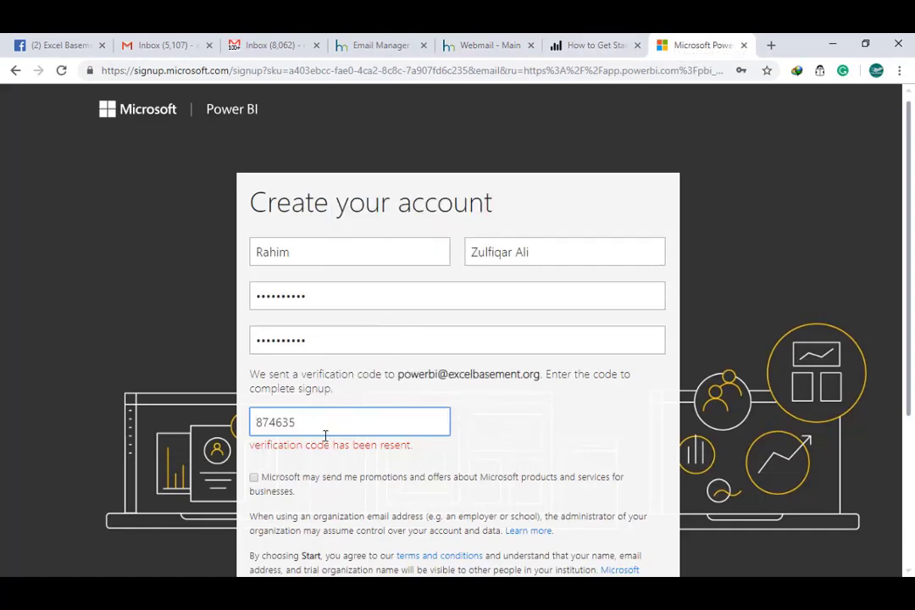
scroll(330, 430, down, 1)
click(254, 407)
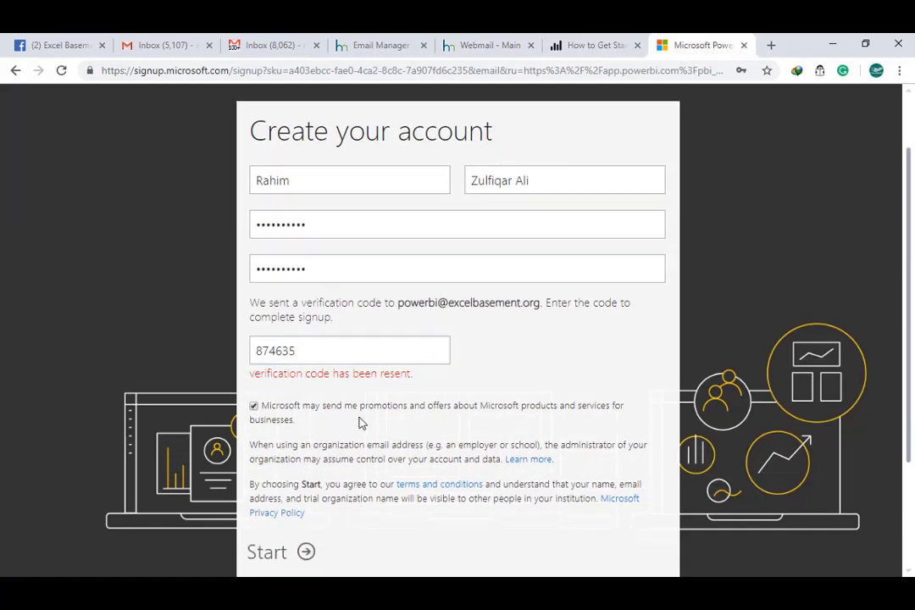
scroll(449, 426, down, 2)
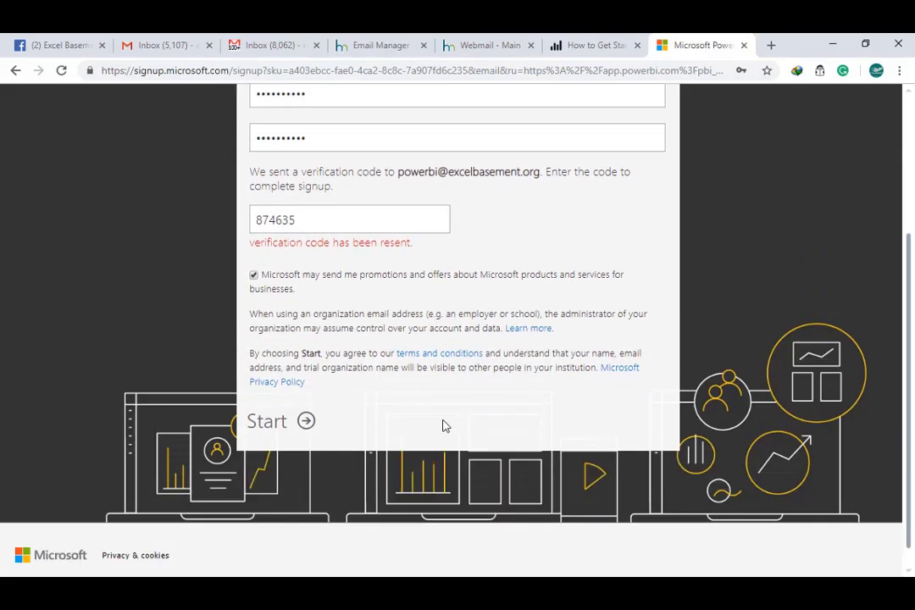
click(278, 412)
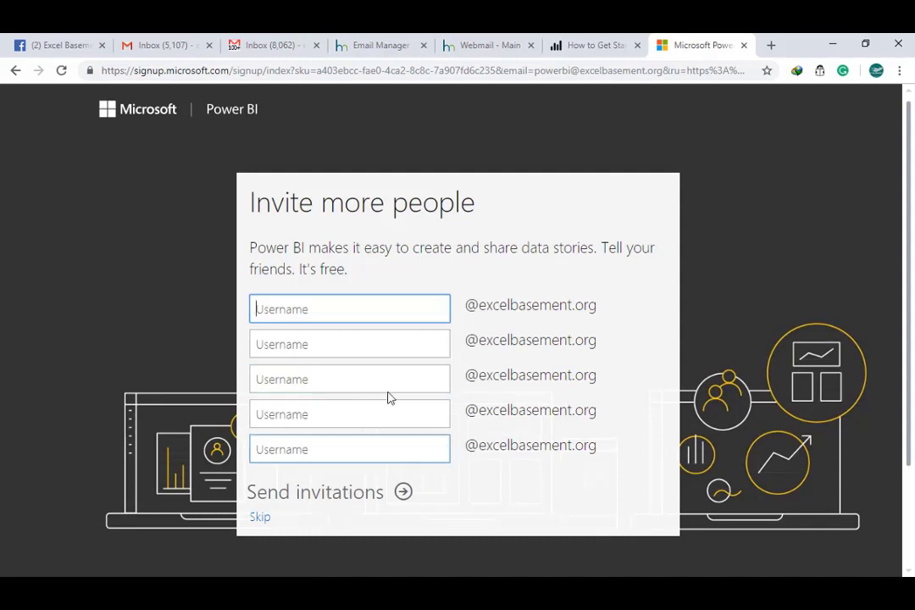
click(259, 519)
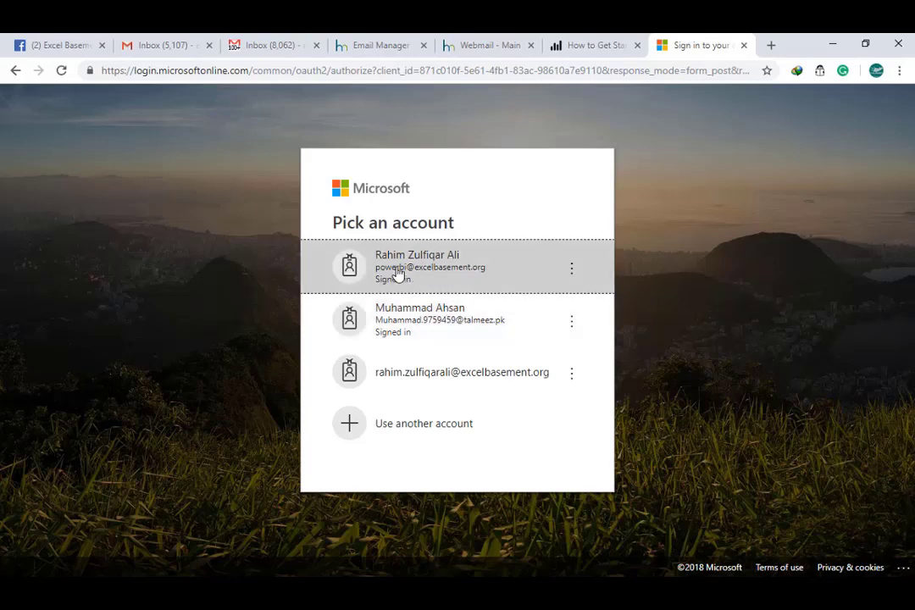
Sign in with the new account, continue past Welcome to Get Data, then switch to Power BI Desktop.
click(466, 276)
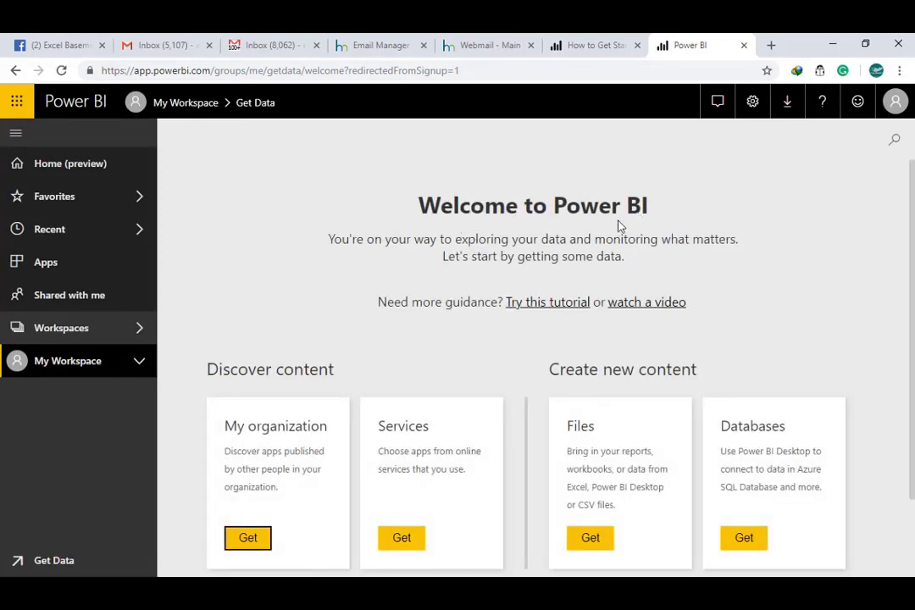
click(61, 371)
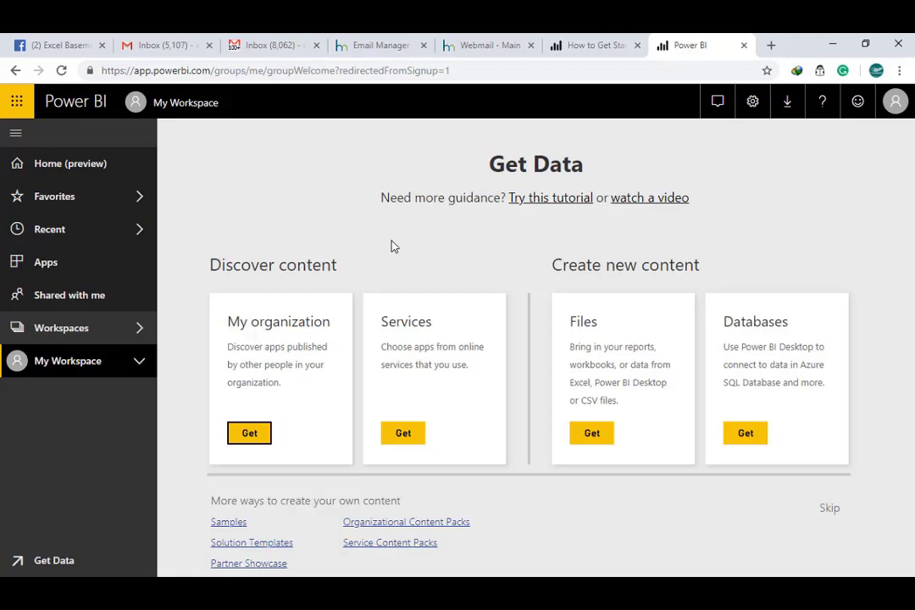
click(615, 589)
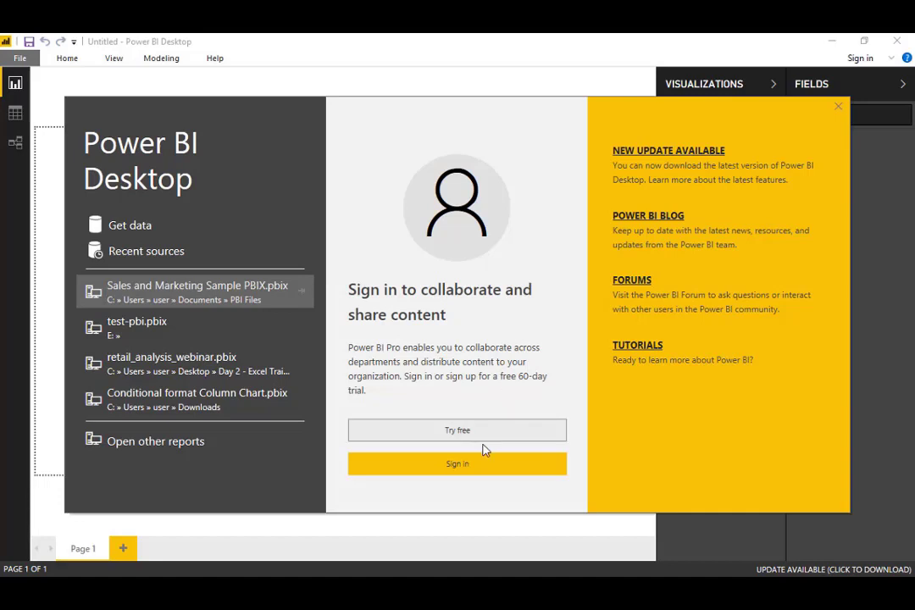
Sign in to Power BI Desktop with the new account's e-mail and password.
click(458, 465)
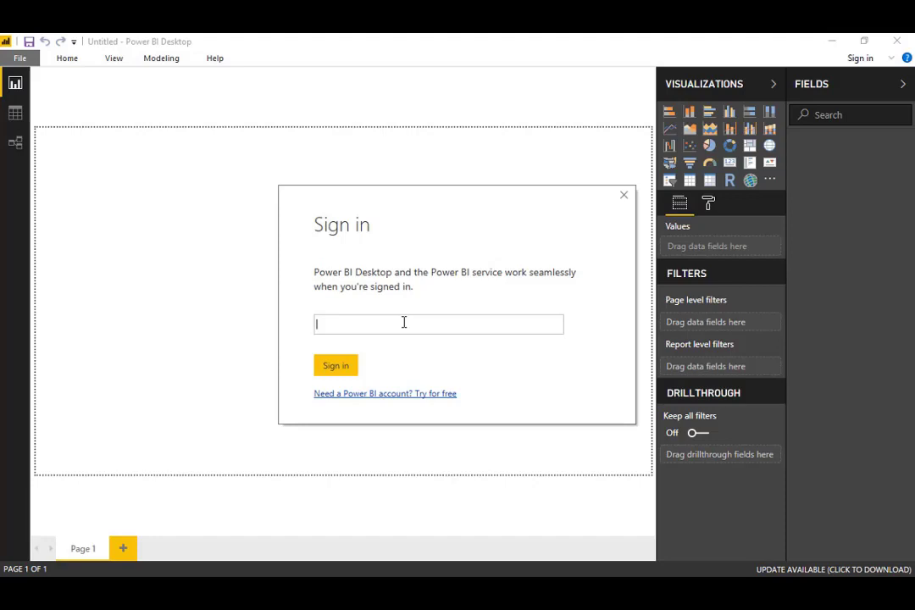
click(337, 366)
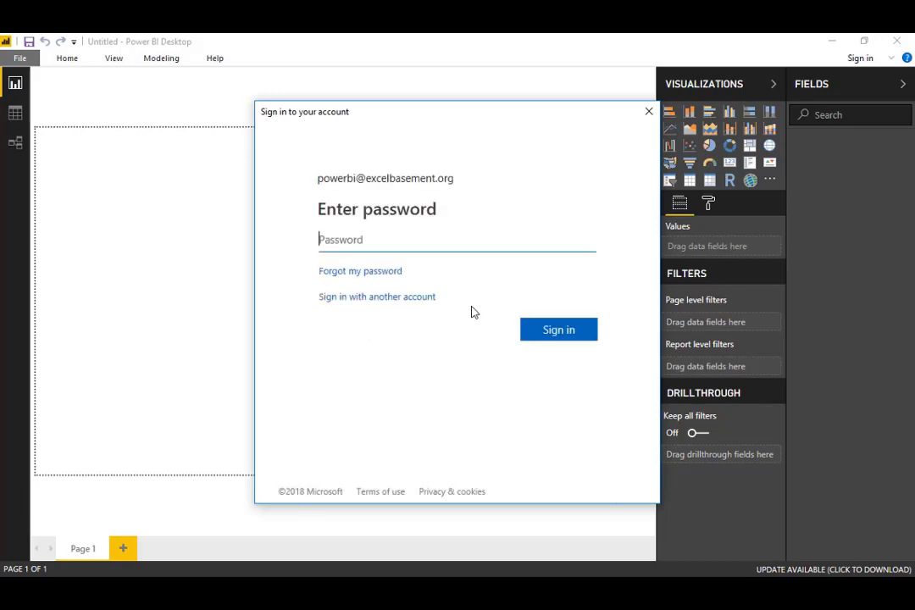
click(362, 240)
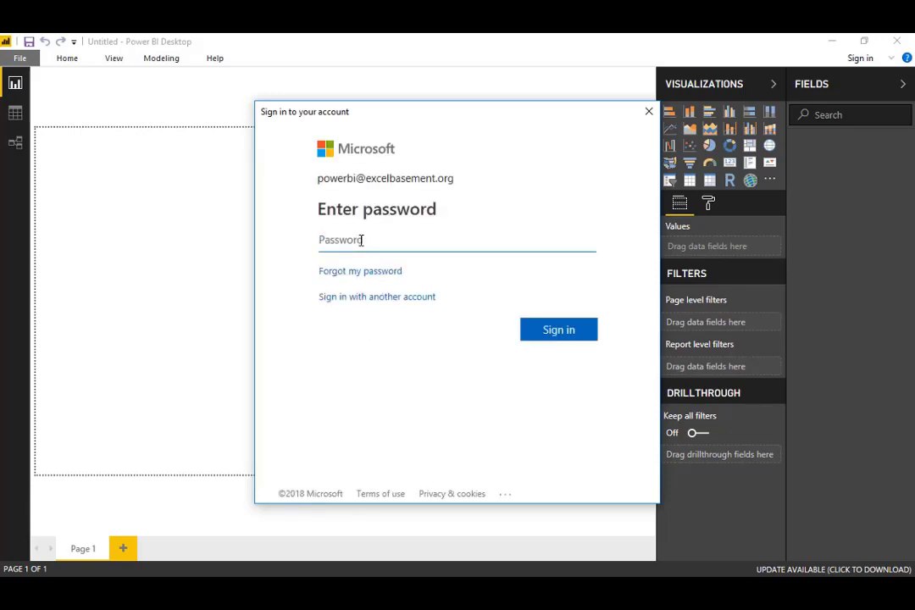
text(••••••)
key(BackSpace)
key(BackSpace)
key(BackSpace)
key(BackSpace)
key(BackSpace)
text(••••••••••)
click(573, 332)
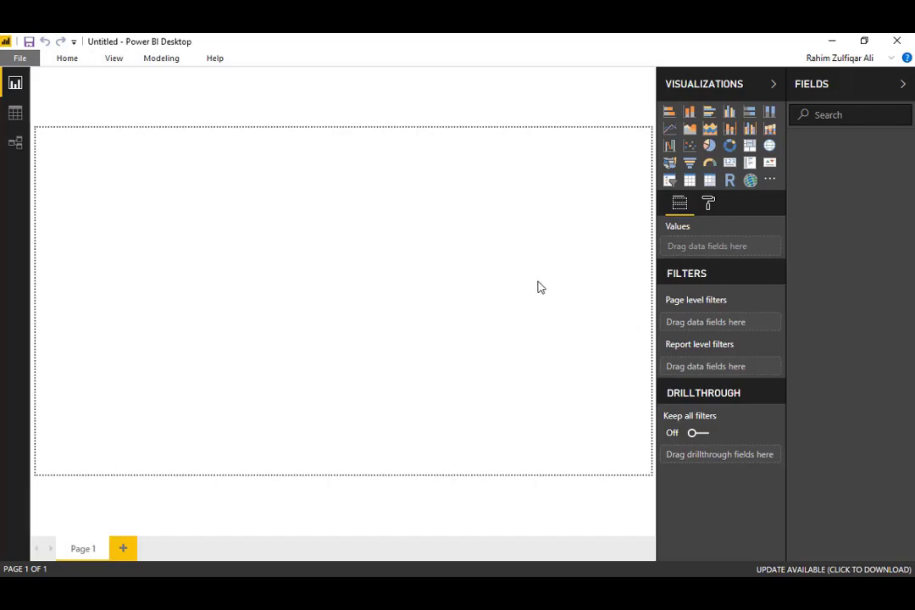
Open Sales and Marketing Sample PBIX.pbix from the File menu's recent items.
click(15, 59)
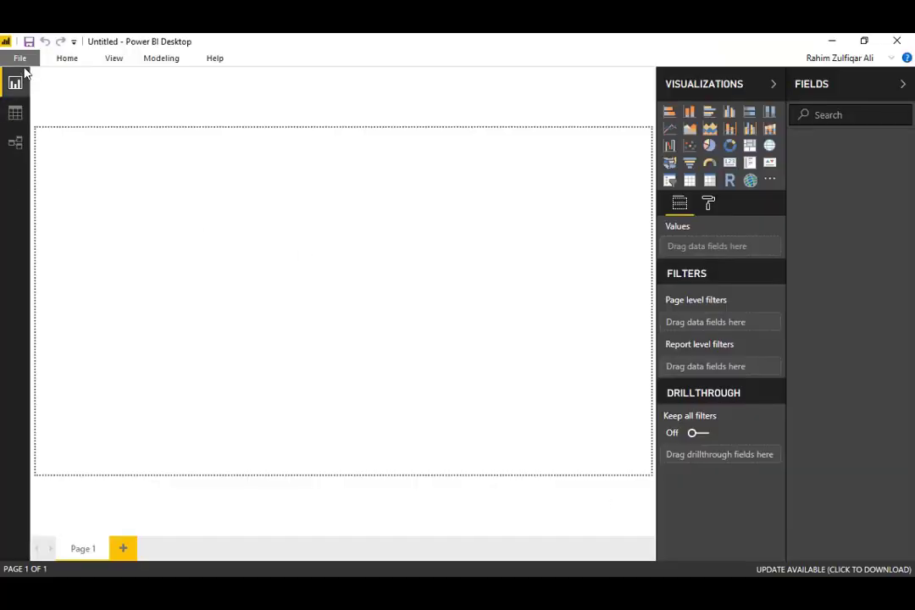
click(20, 60)
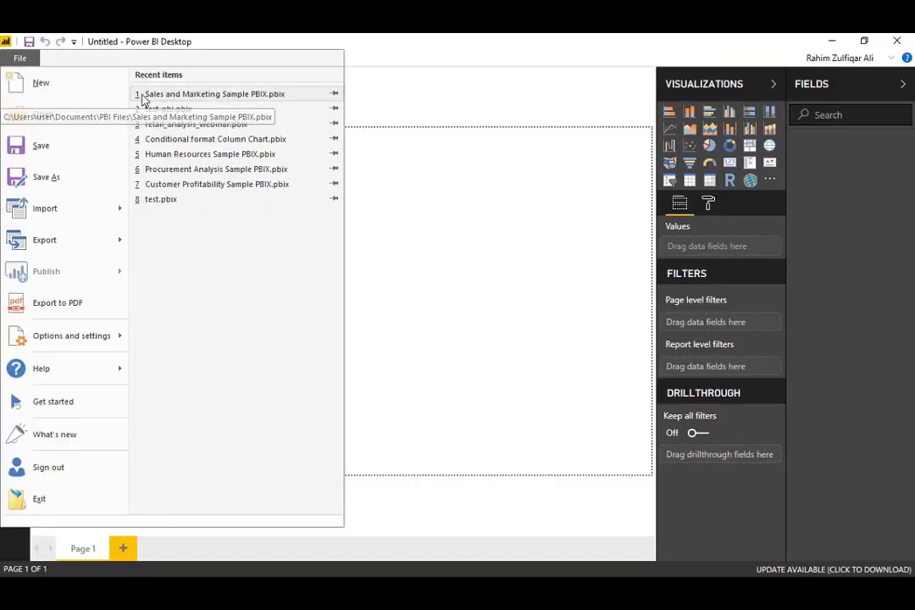
click(225, 102)
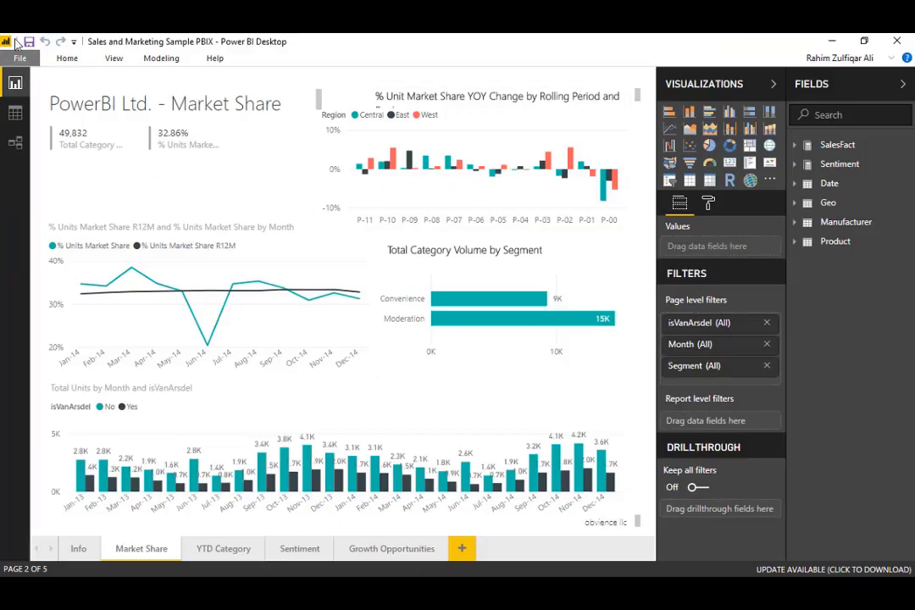
Open the File menu of the loaded Sales and Marketing Sample PBIX report.
click(18, 58)
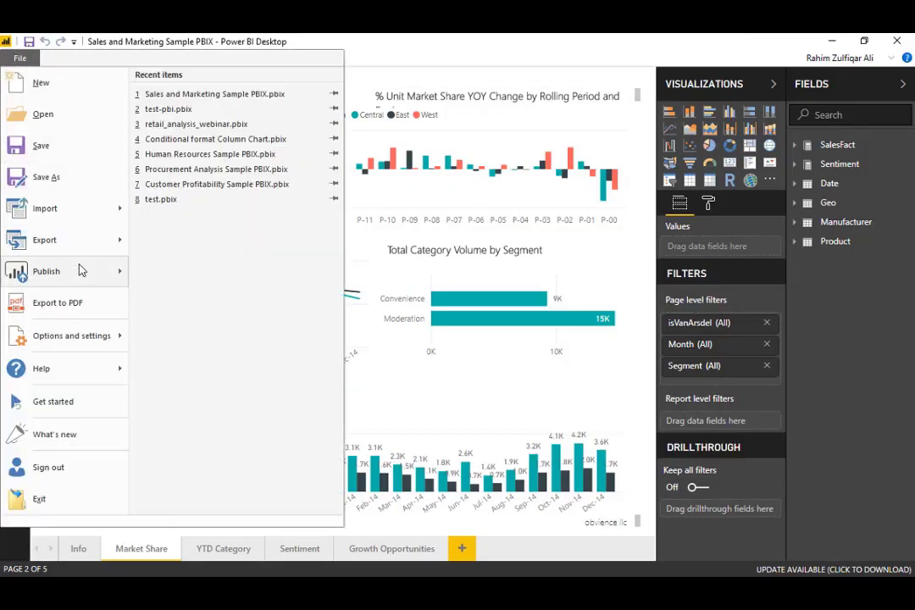
Publish the report to My workspace in Power BI and dismiss the success message.
mouse_move(64, 274)
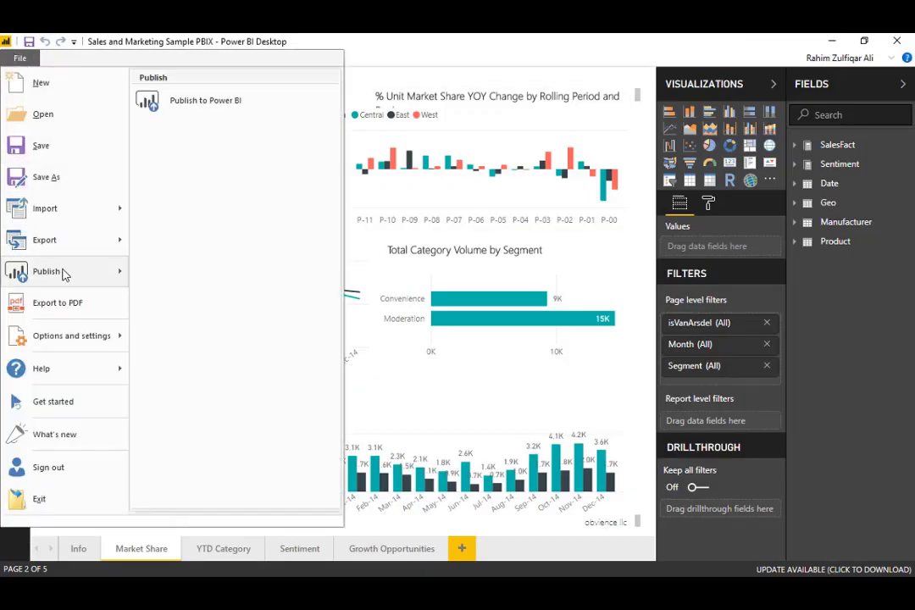
click(204, 110)
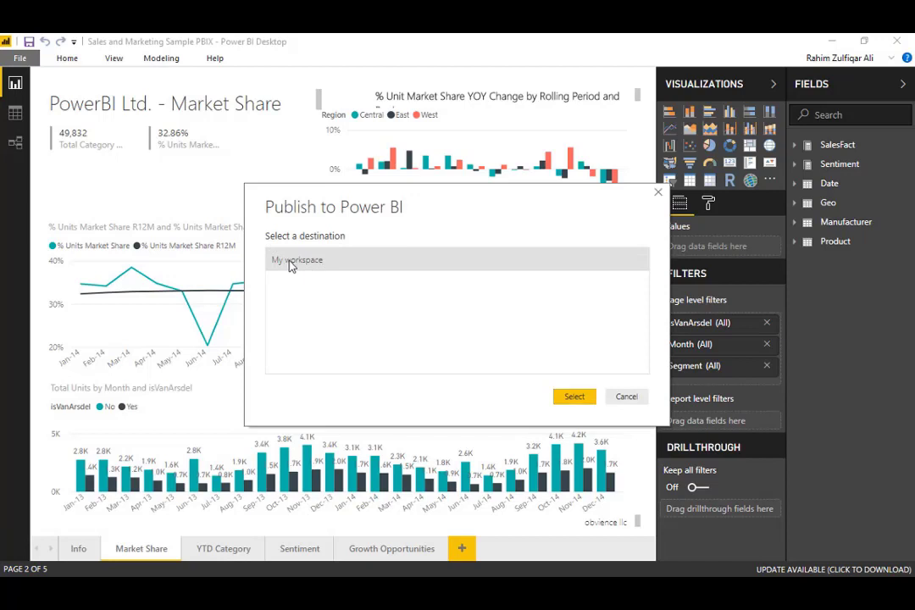
click(575, 399)
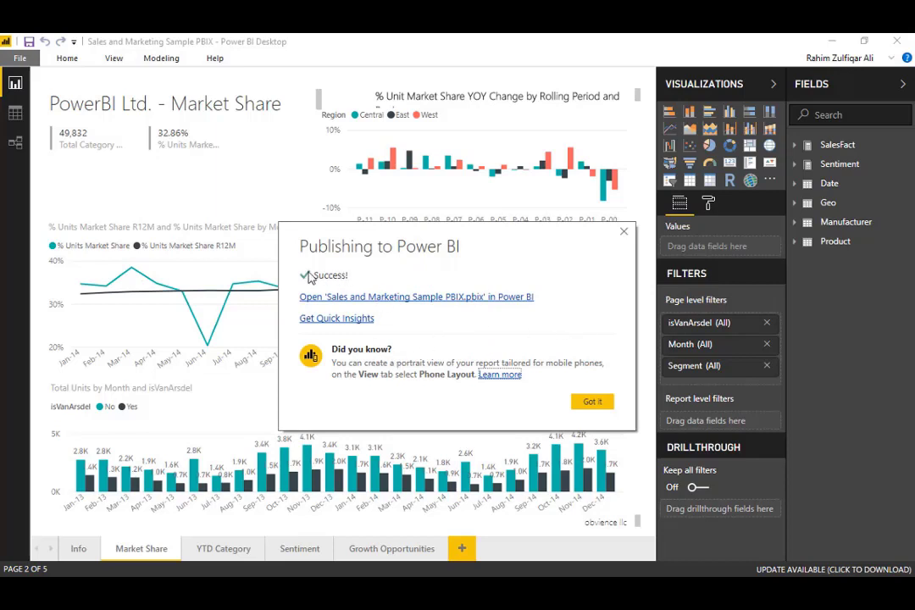
click(594, 401)
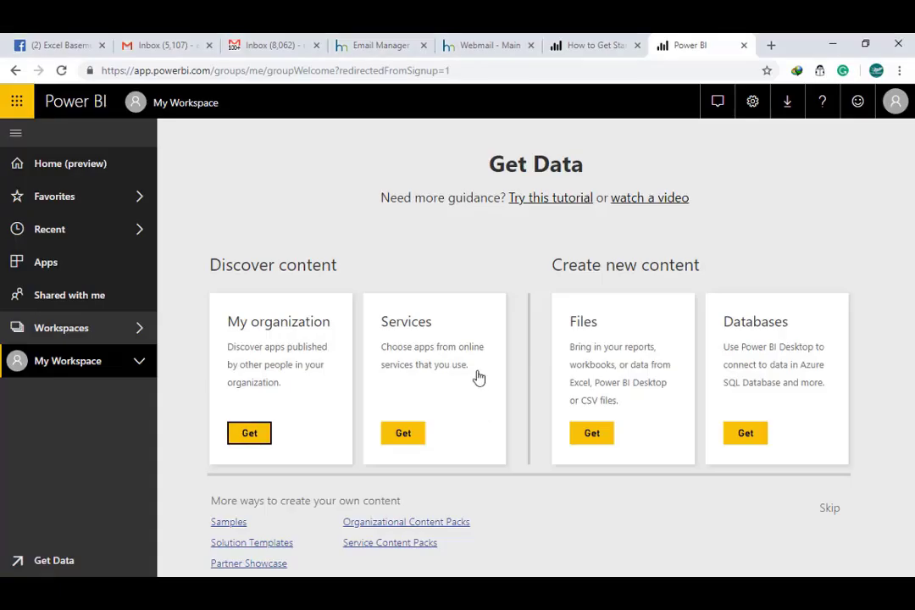
Open Sales and Marketing Sample PBIX from My Workspace's Reports list in the Power BI service.
click(51, 363)
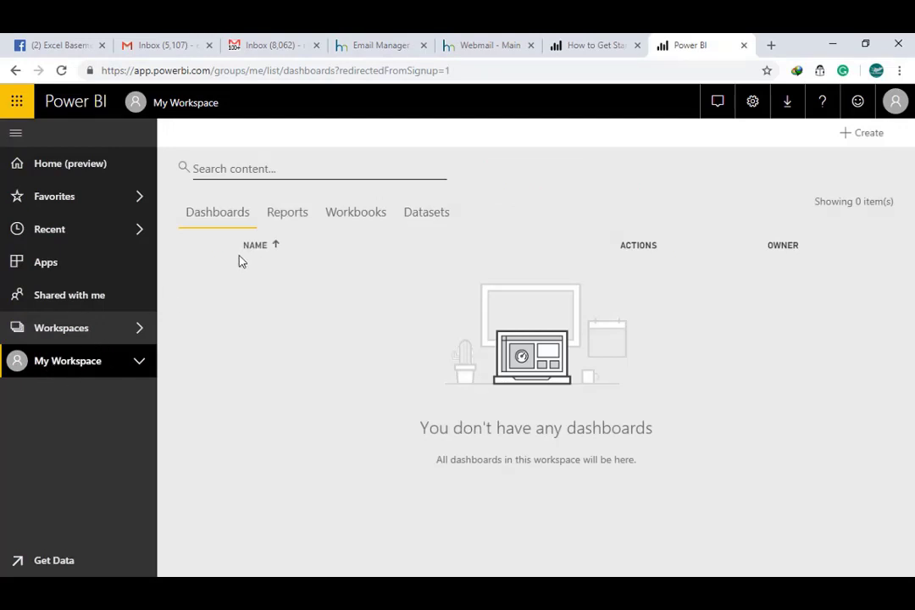
click(285, 214)
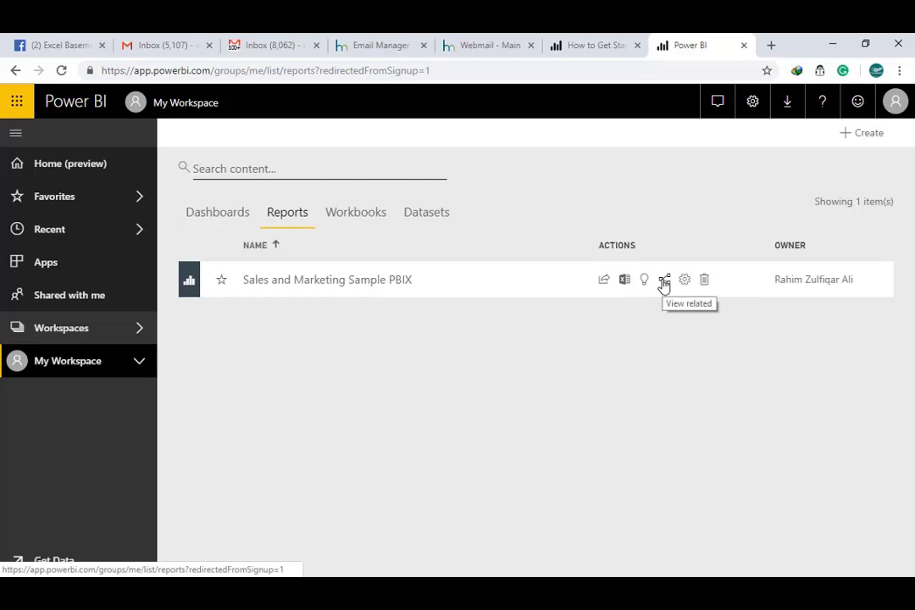
click(358, 286)
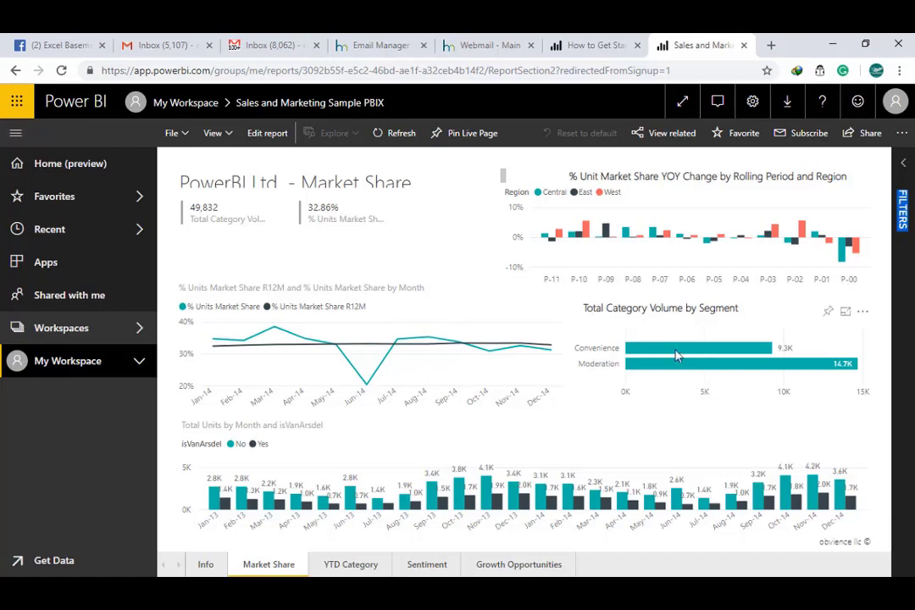
mouse_move(676, 355)
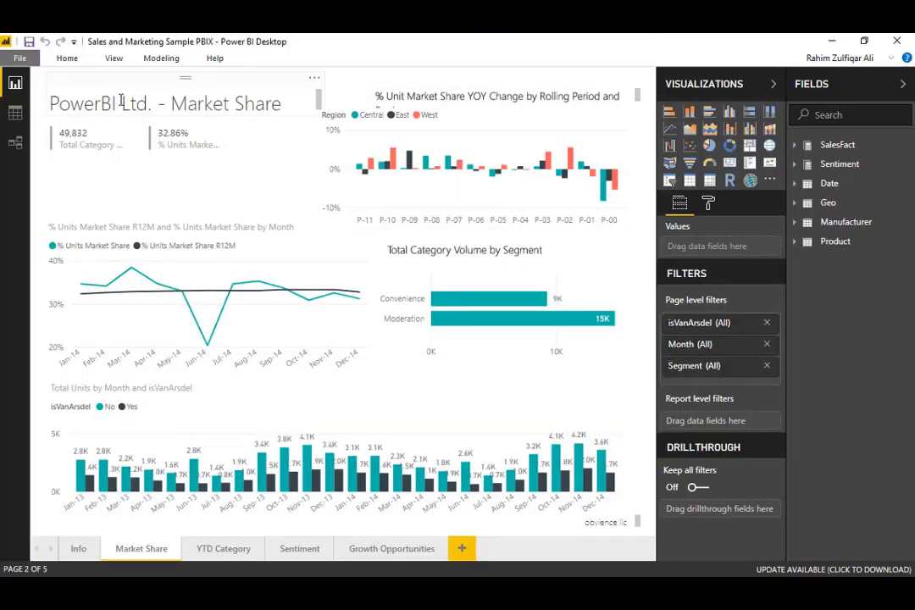
Change the Market Share title from 'PowerBI Ltd.' to 'Excel Basement Ltd.' and save the report.
click(100, 102)
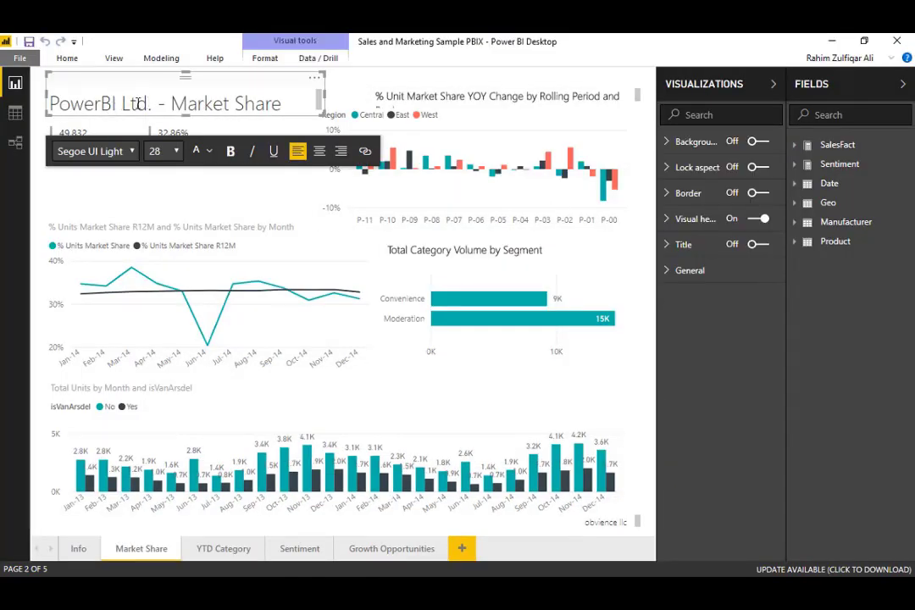
drag(121, 103, 44, 102)
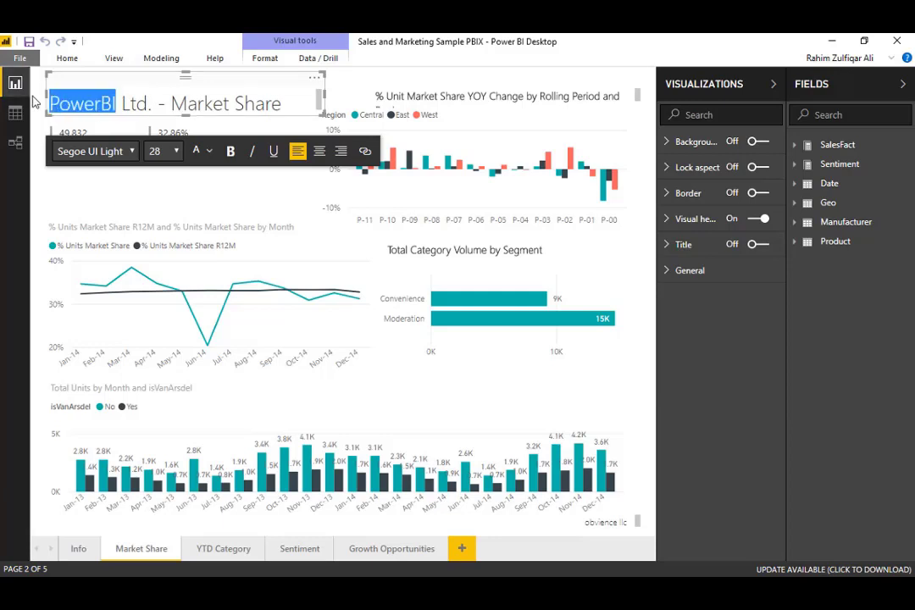
key(BackSpace)
text(Excel Ba)
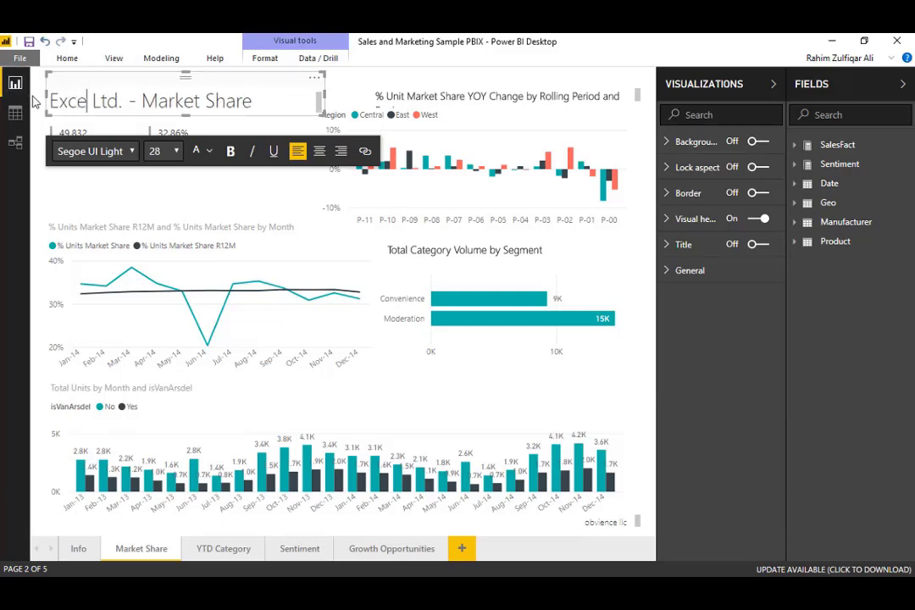
text(sement)
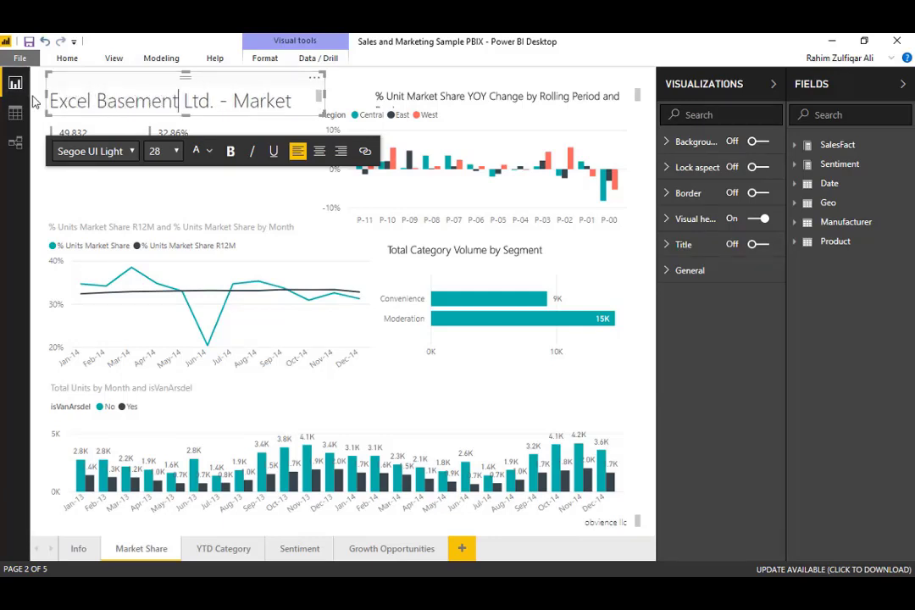
click(198, 188)
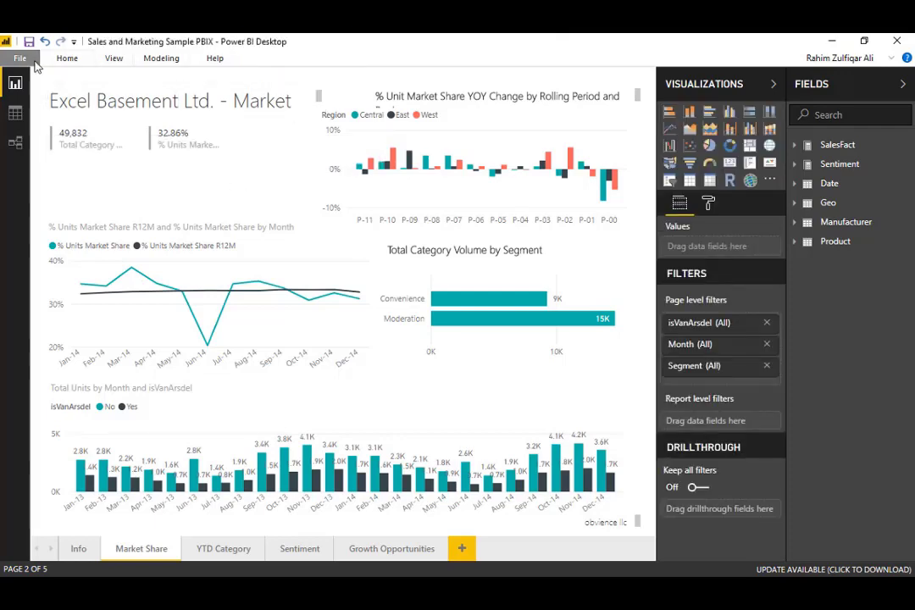
click(20, 58)
click(51, 146)
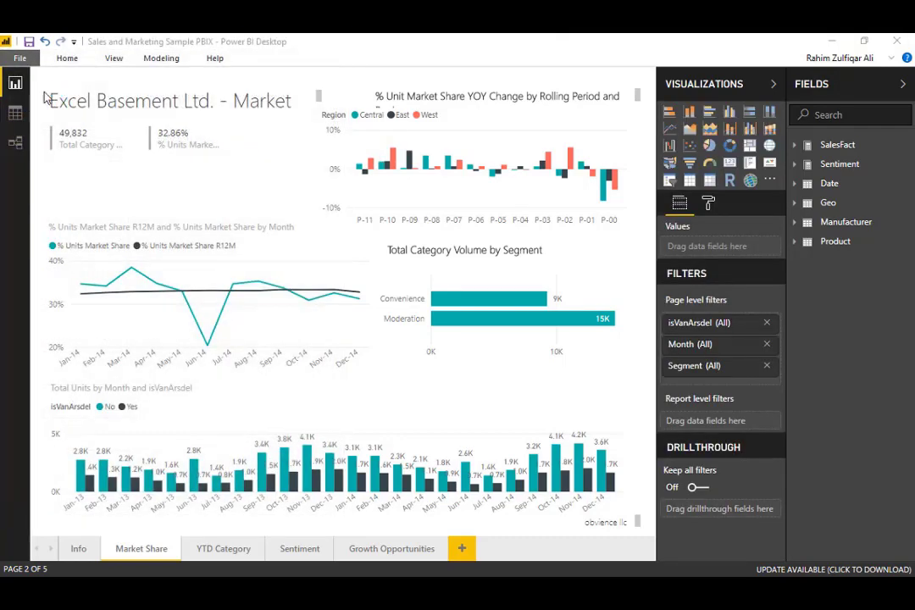
Publish the retitled report to My workspace, replacing the 'Sales and Marketing Sample PBIX' dataset.
click(20, 57)
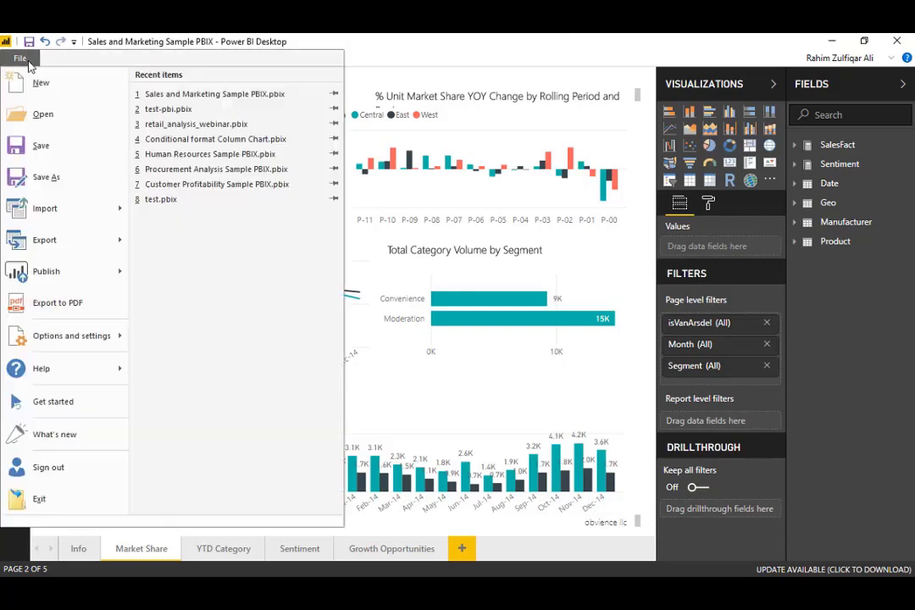
mouse_move(18, 272)
click(210, 107)
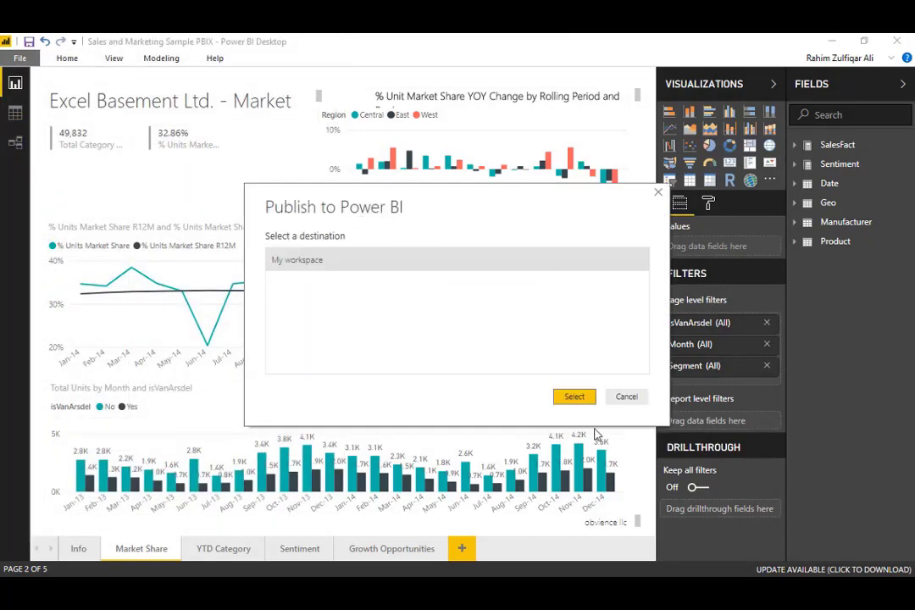
click(573, 397)
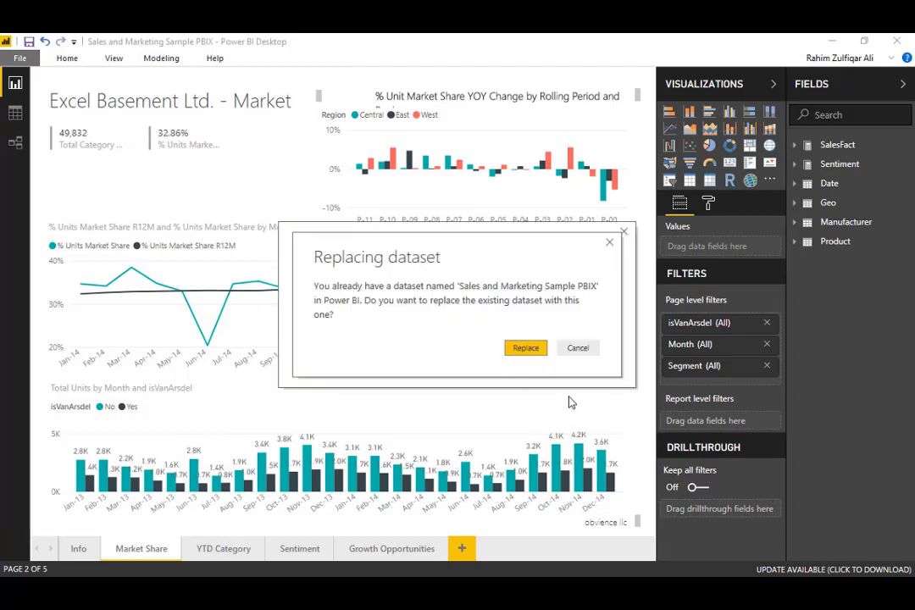
click(526, 348)
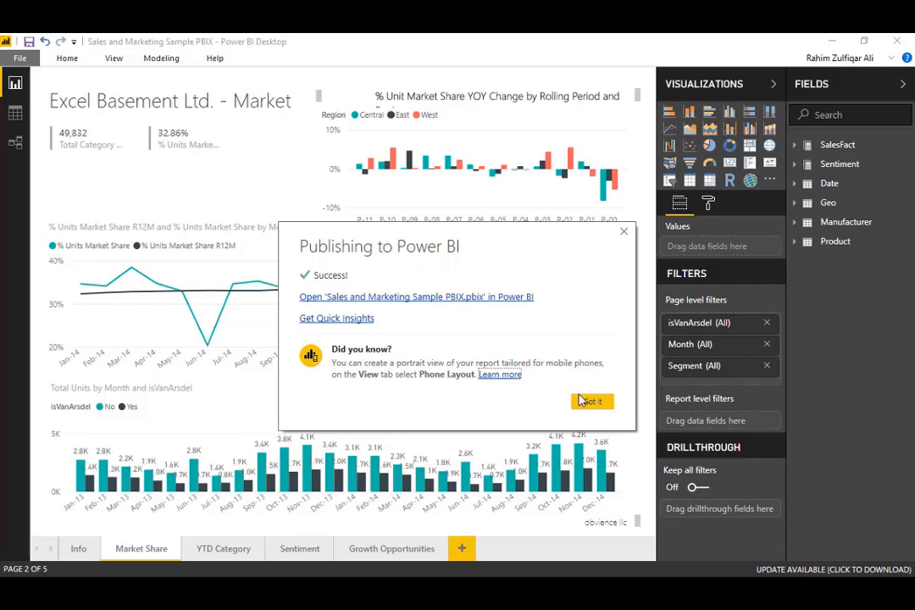
click(591, 402)
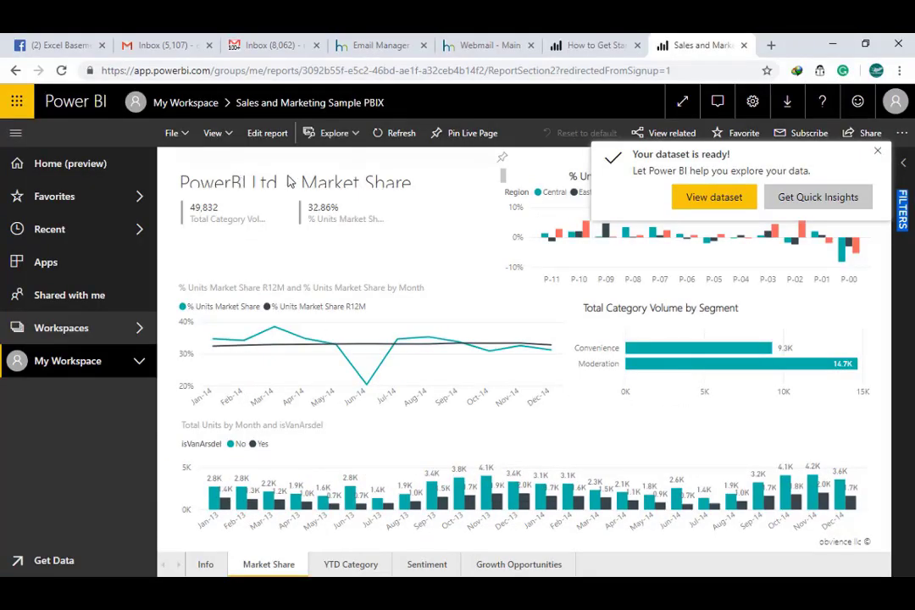
Refresh the browser and open Sales and Marketing Sample PBIX from My Workspace's Reports list.
click(395, 137)
click(83, 361)
click(289, 219)
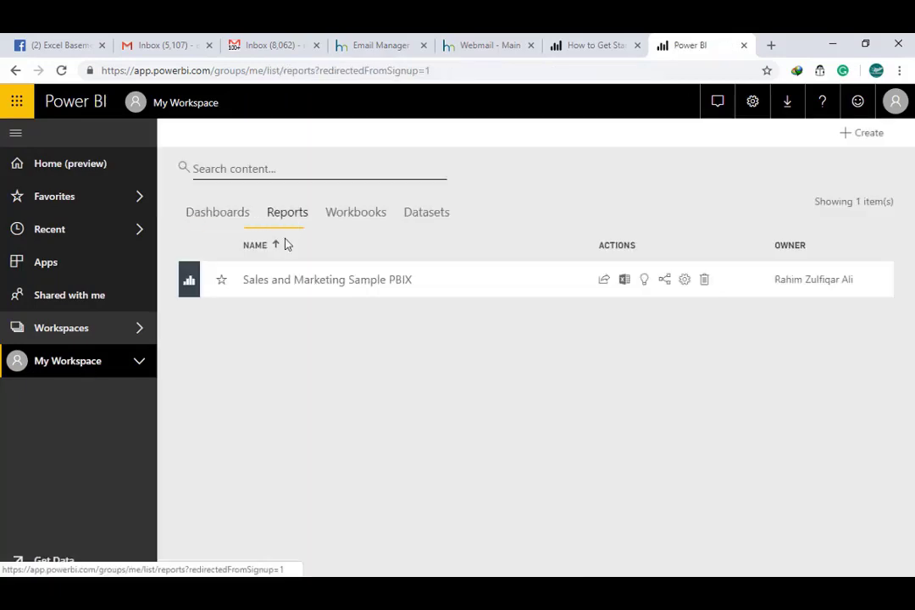
click(360, 291)
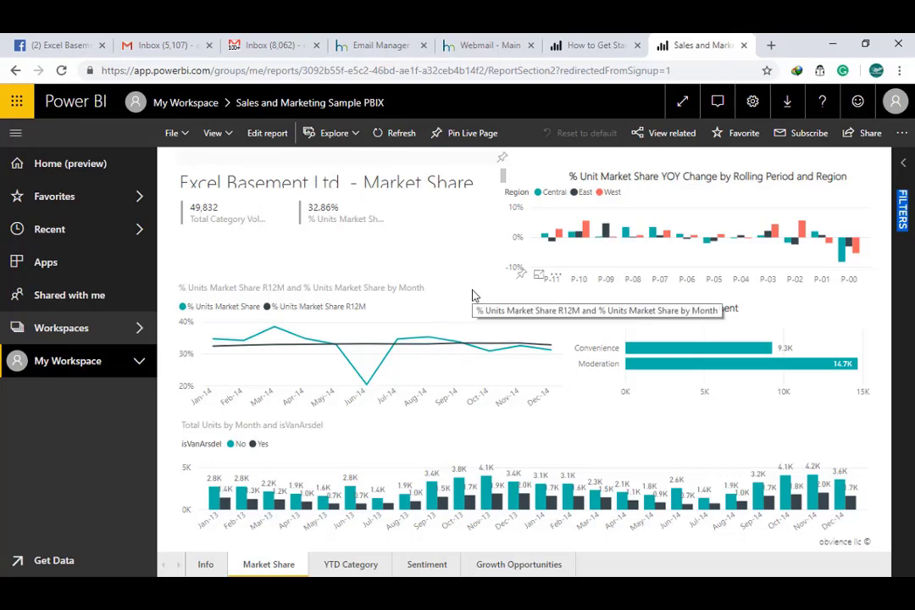
Compare the online report's 'Excel Basement Ltd - Market Share' title with Power BI Desktop.
click(626, 589)
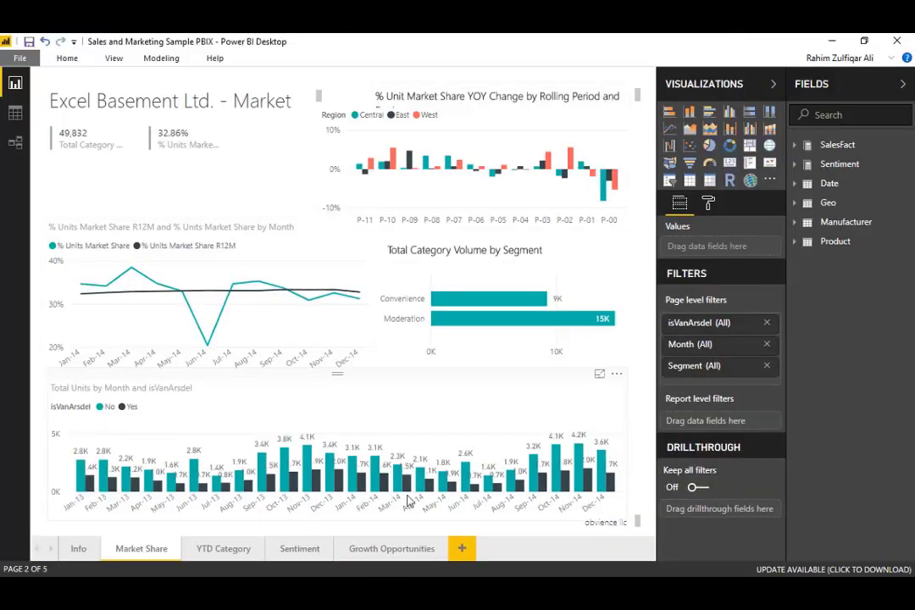
click(543, 589)
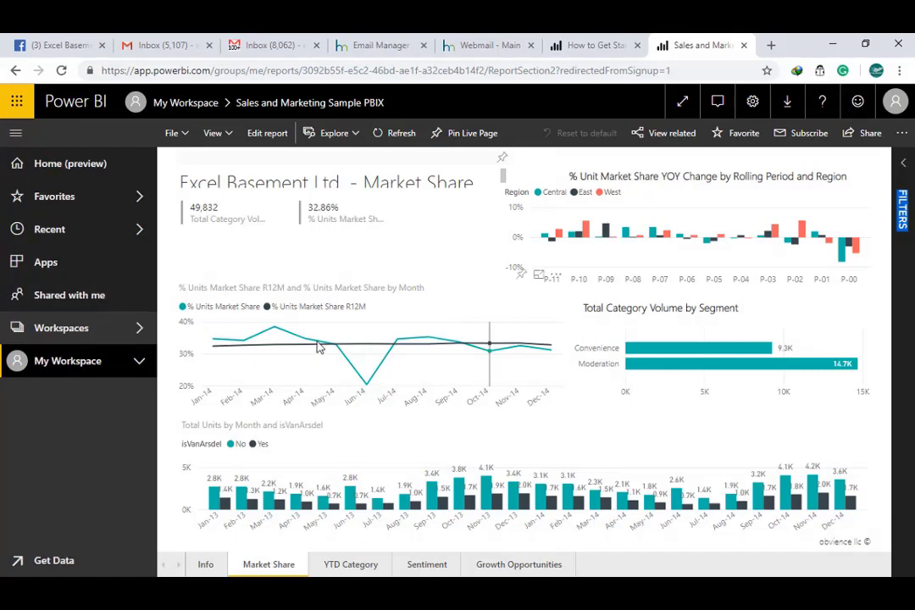
mouse_move(319, 348)
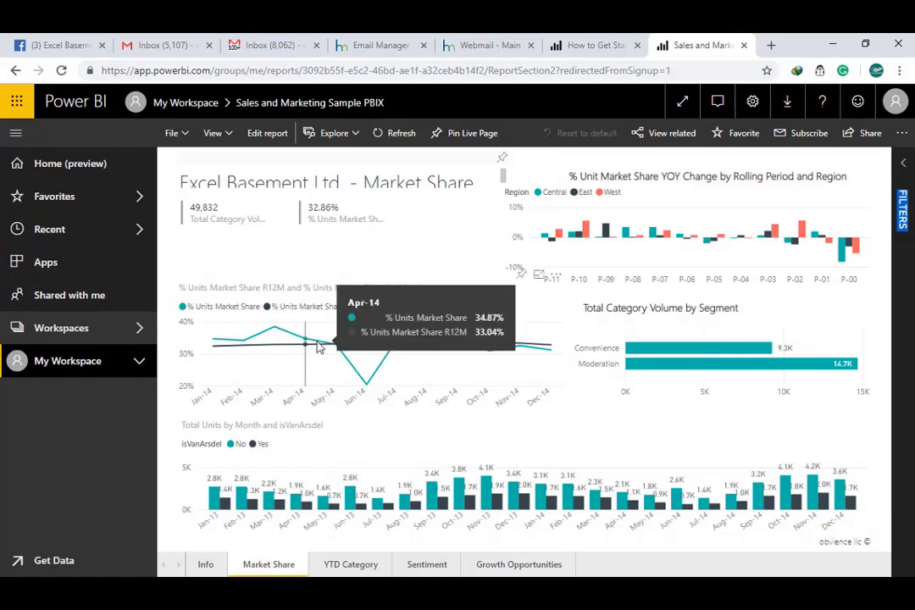
From the Power BI Get Started page, go to the Pricing page.
click(576, 45)
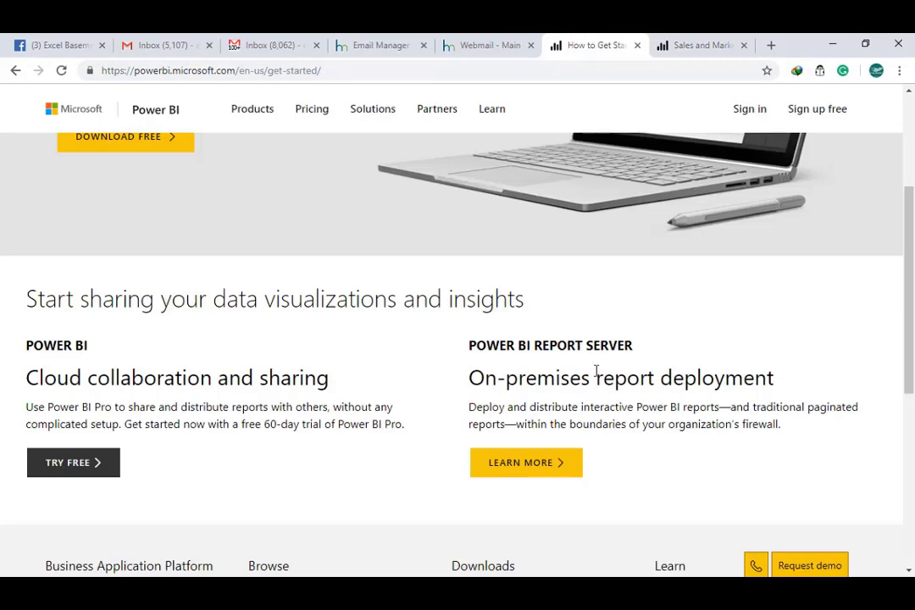
scroll(596, 370, up, 3)
scroll(597, 374, down, 5)
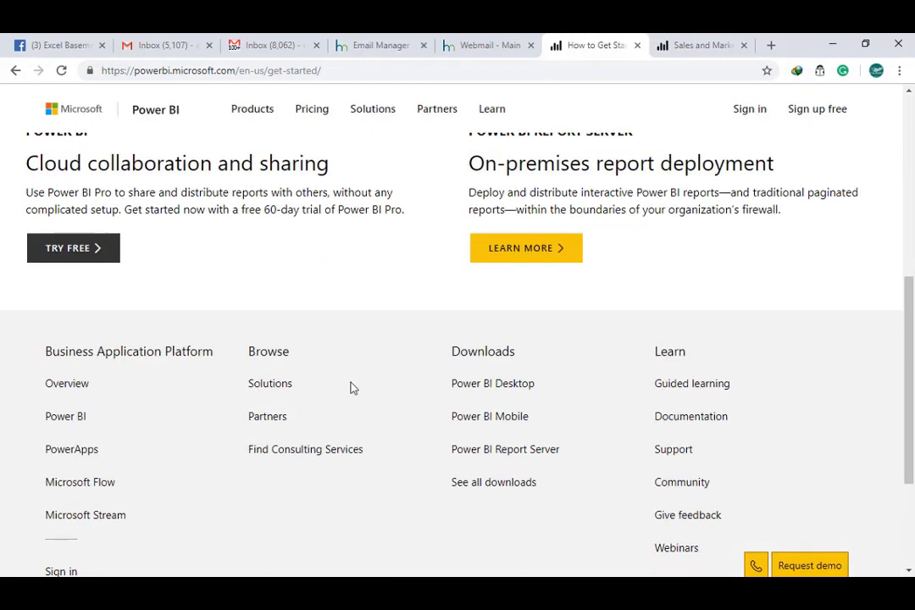
scroll(355, 384, up, 5)
click(312, 124)
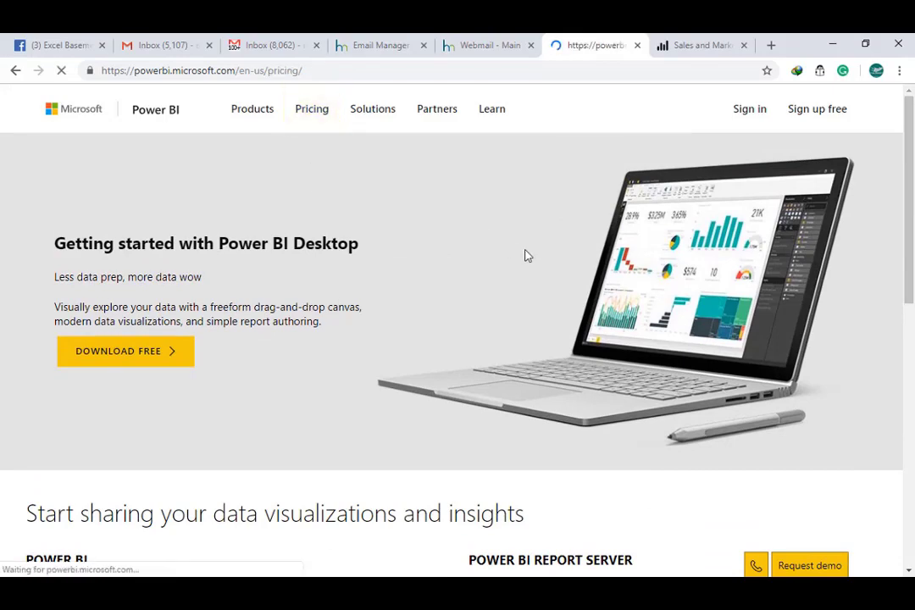
scroll(383, 235, down, 4)
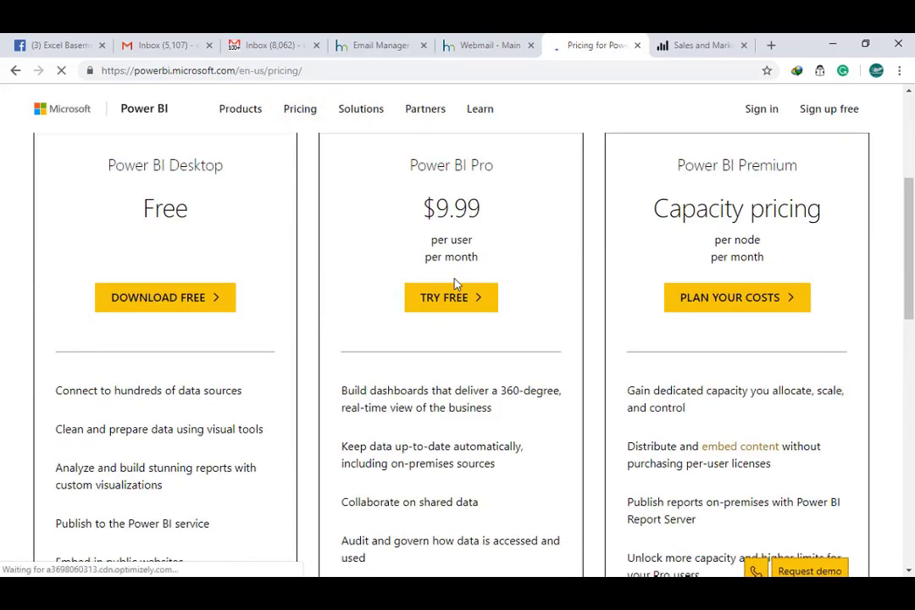
scroll(254, 225, up, 1)
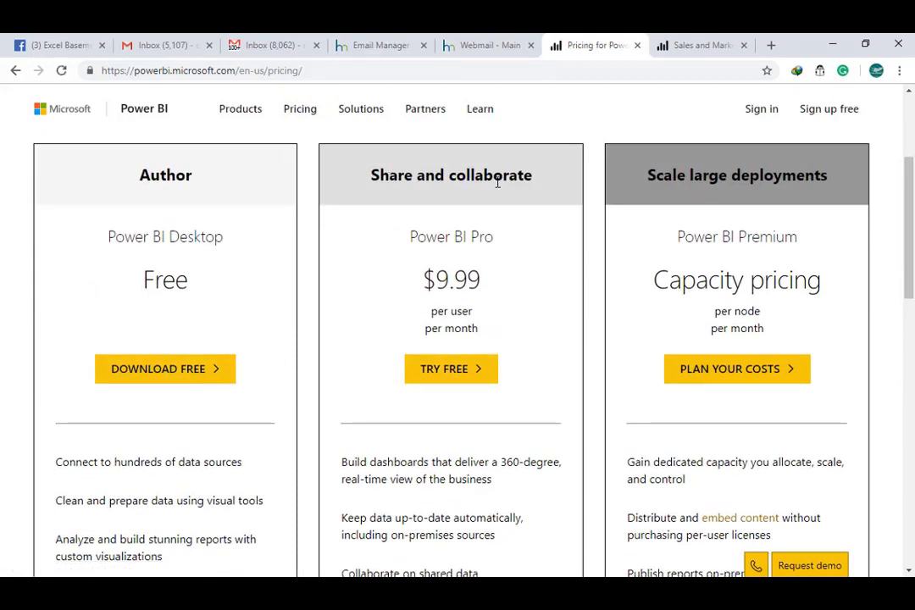
Compare the pricing page with the published report.
click(704, 45)
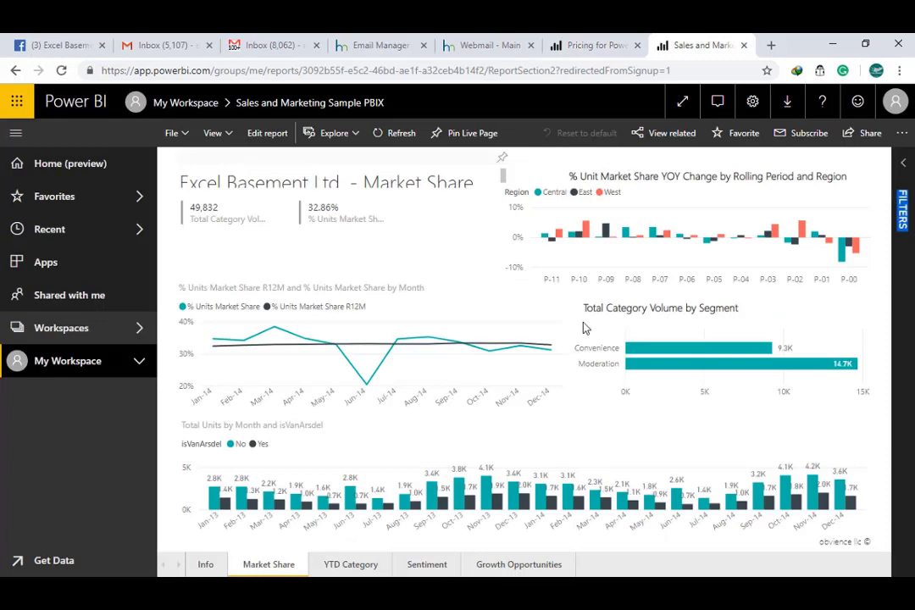
click(581, 43)
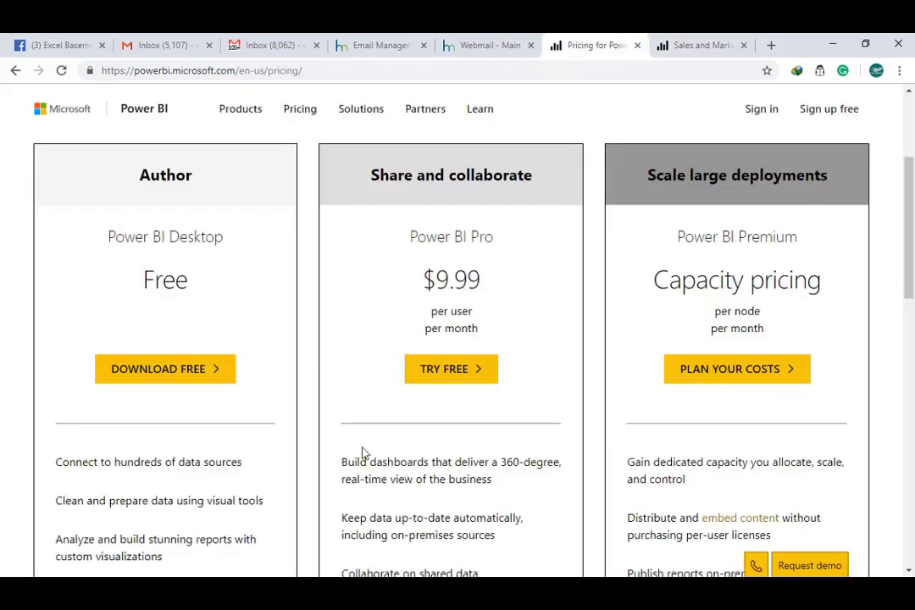
click(685, 46)
click(578, 43)
Highlight the Pro plan's $9.99 per user per month price and review the plan cards.
drag(426, 285, 485, 279)
click(455, 313)
scroll(449, 331, down, 2)
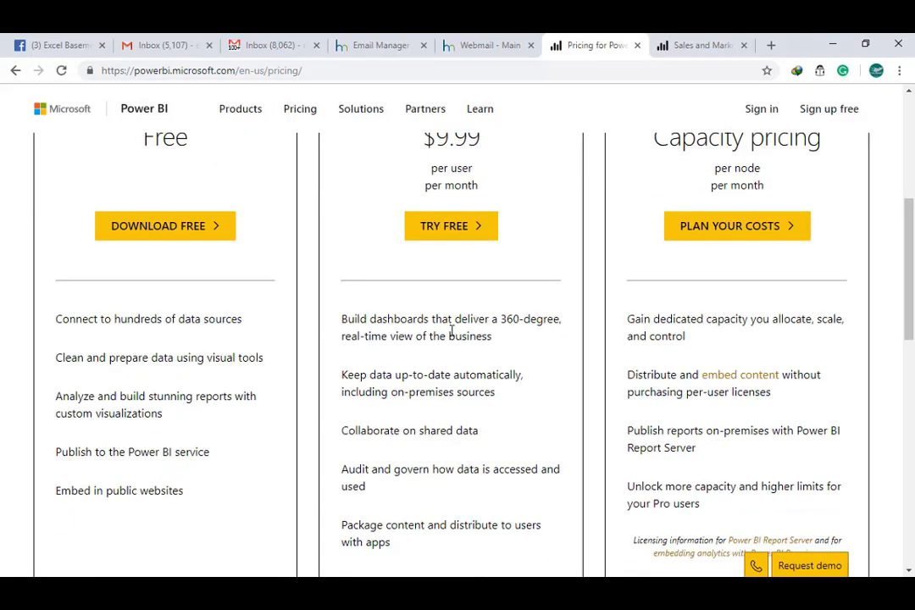
scroll(449, 330, up, 2)
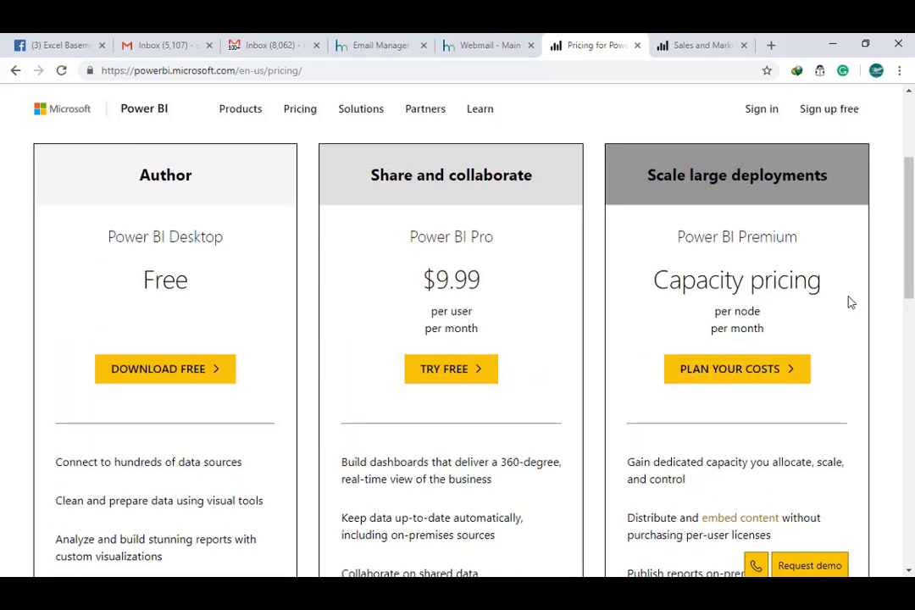
scroll(839, 318, down, 2)
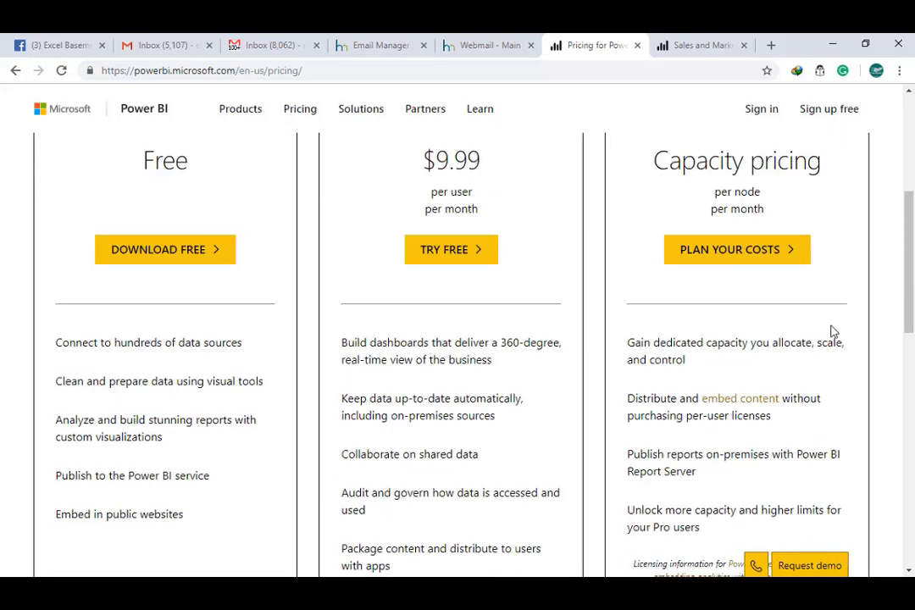
In the Premium cost calculator, replace 5000 total users with 50 and calculate.
click(727, 227)
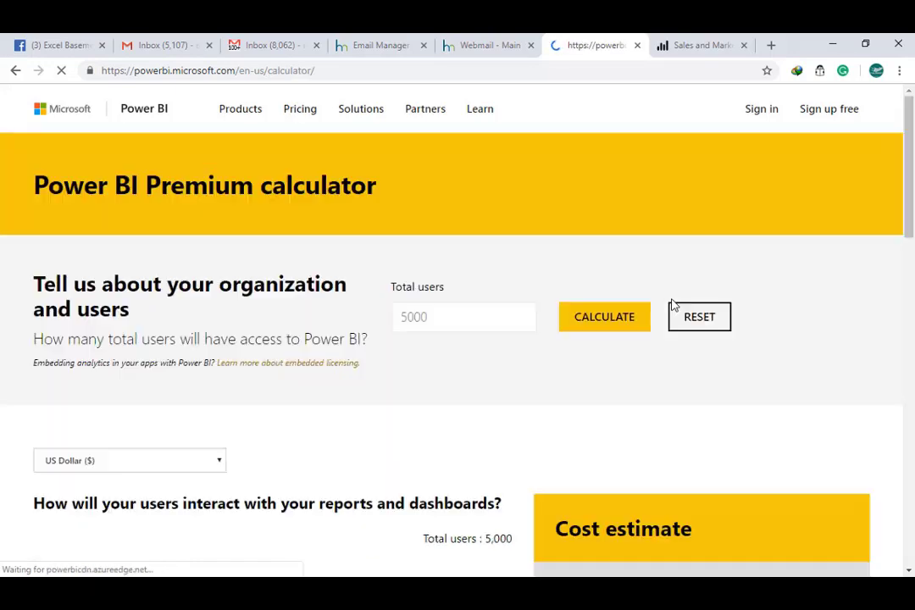
drag(424, 312, 389, 318)
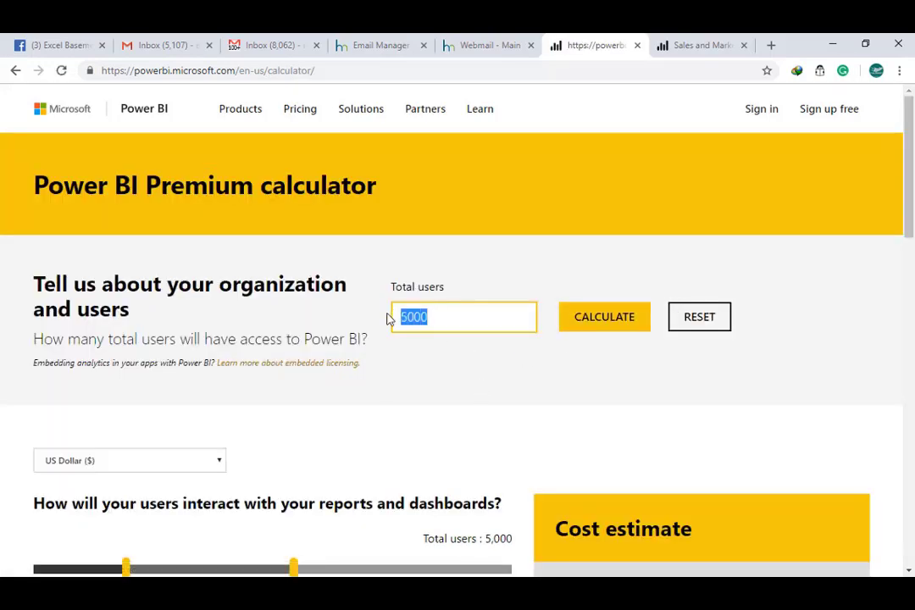
key(BackSpace)
scroll(440, 314, down, 3)
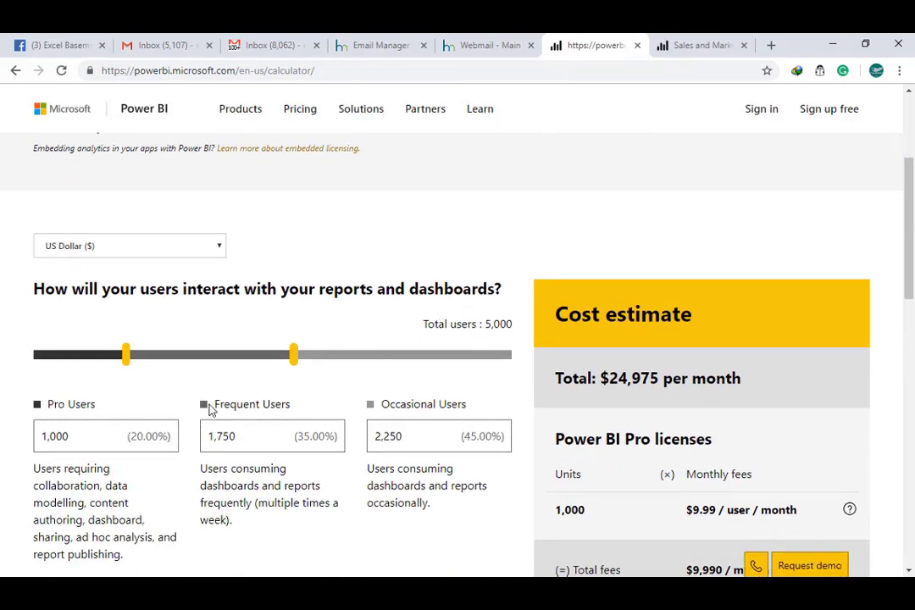
scroll(456, 405, up, 3)
click(486, 320)
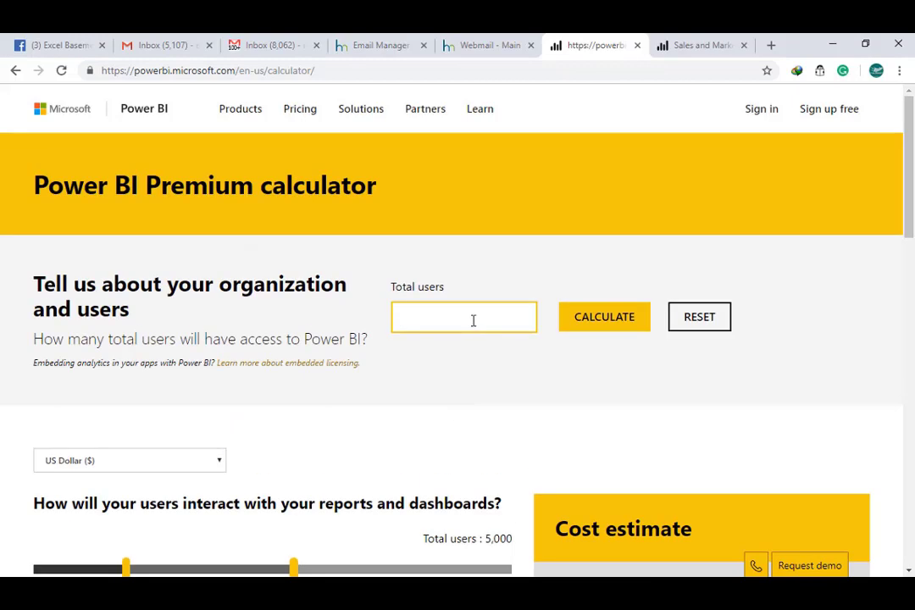
text(50)
click(583, 328)
Review the $5,095 monthly estimate, then return to the published Sales and Marketing report.
scroll(500, 396, down, 1)
scroll(500, 396, down, 2)
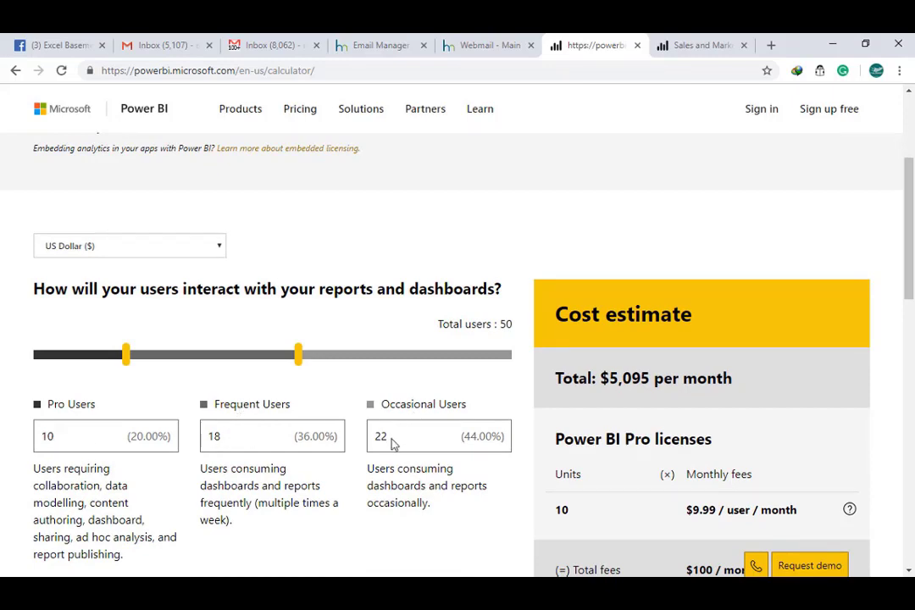
scroll(392, 444, down, 3)
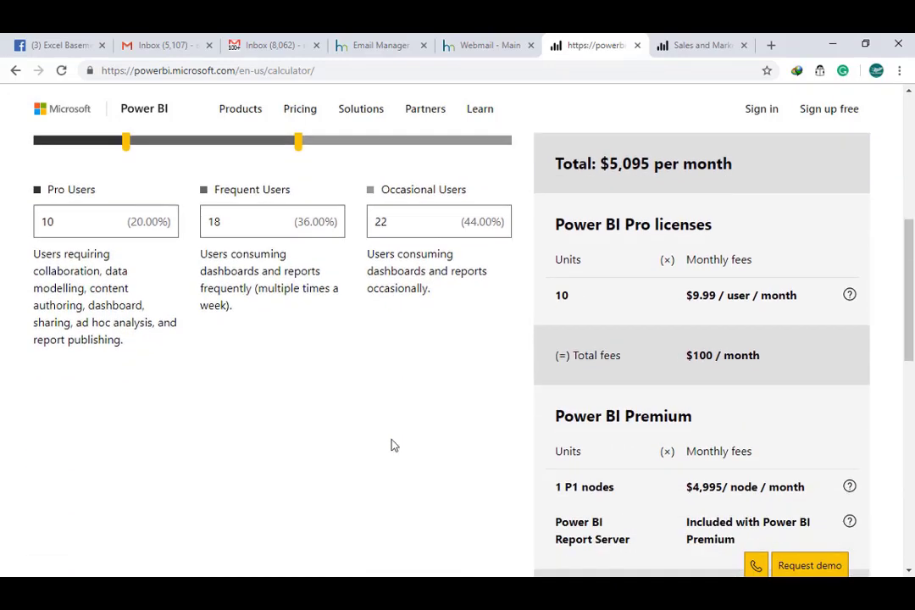
scroll(393, 445, up, 4)
scroll(661, 423, down, 3)
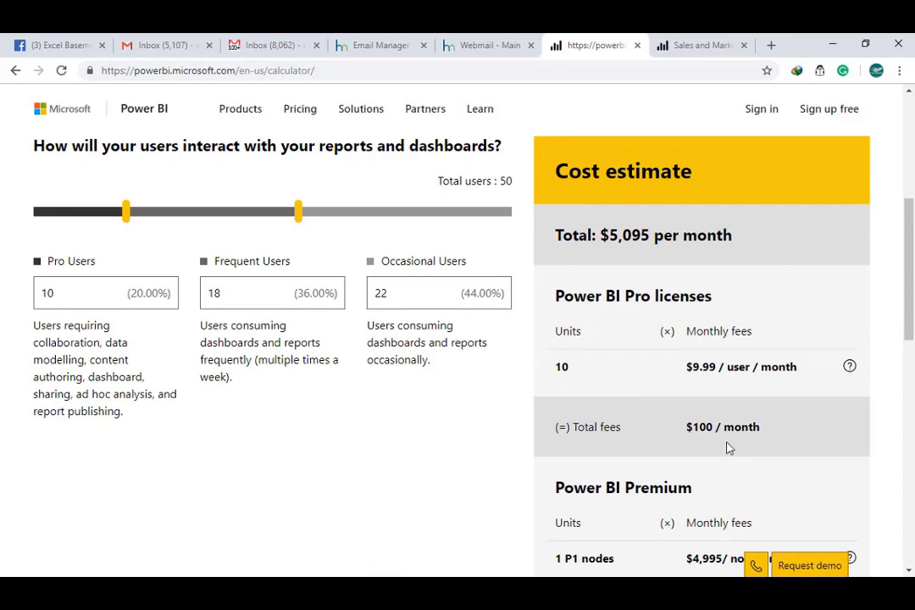
scroll(754, 458, down, 2)
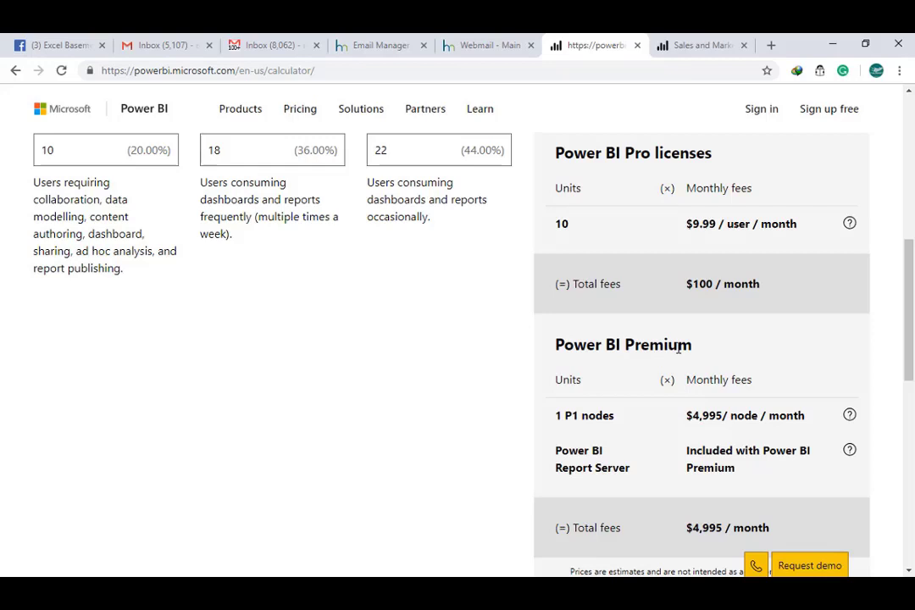
scroll(641, 437, down, 1)
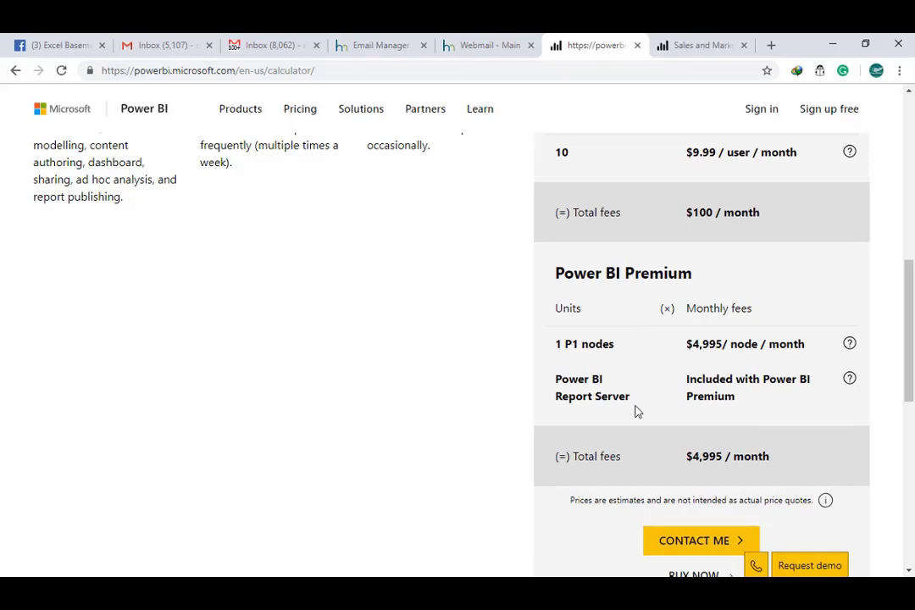
scroll(637, 411, up, 5)
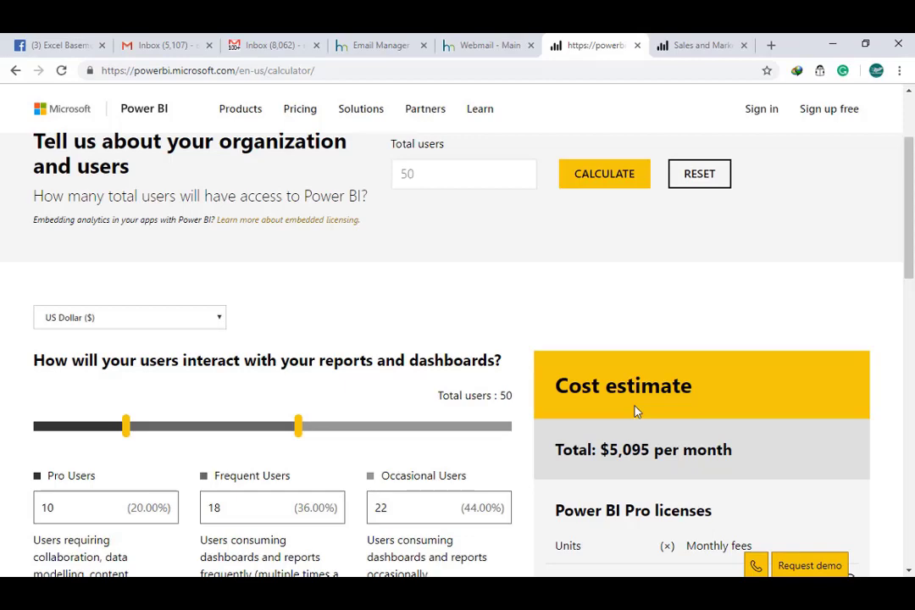
click(678, 45)
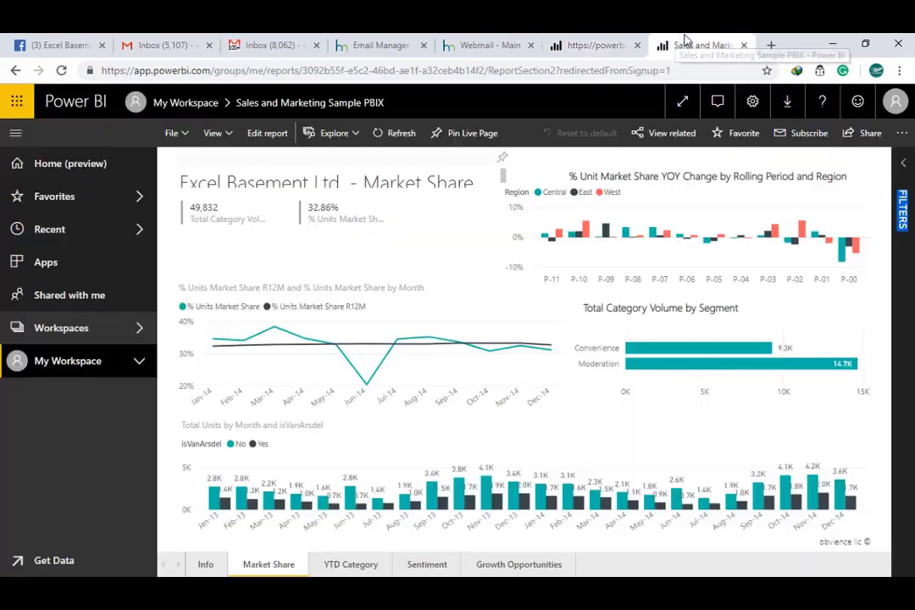